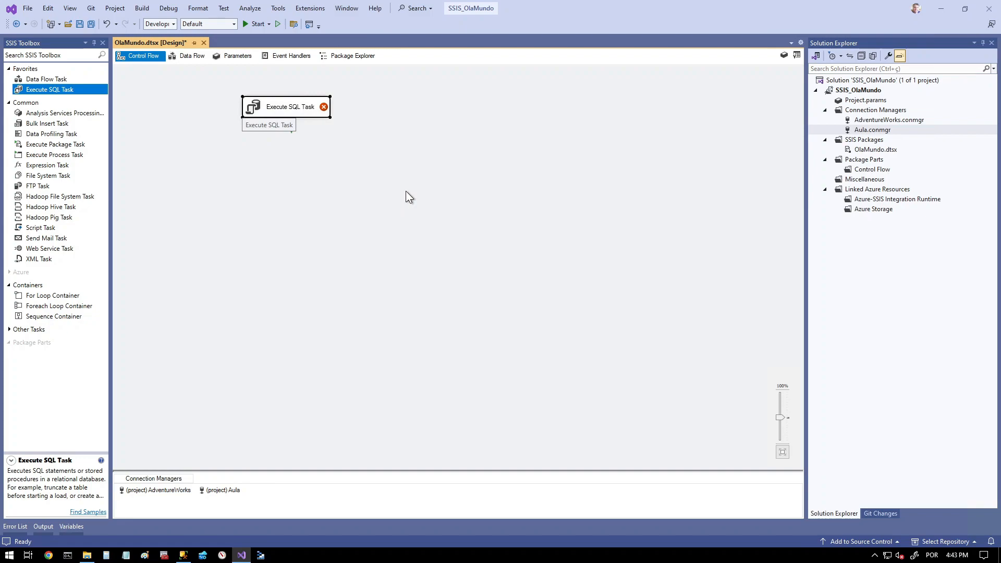
Switch to SQL Server Management Studio and query the order columns of AdventureWorks.Sales.SalesOrderHeader without the date filter, examining ModifiedDate
{"action": "left_click", "coordinate": [183, 555]}
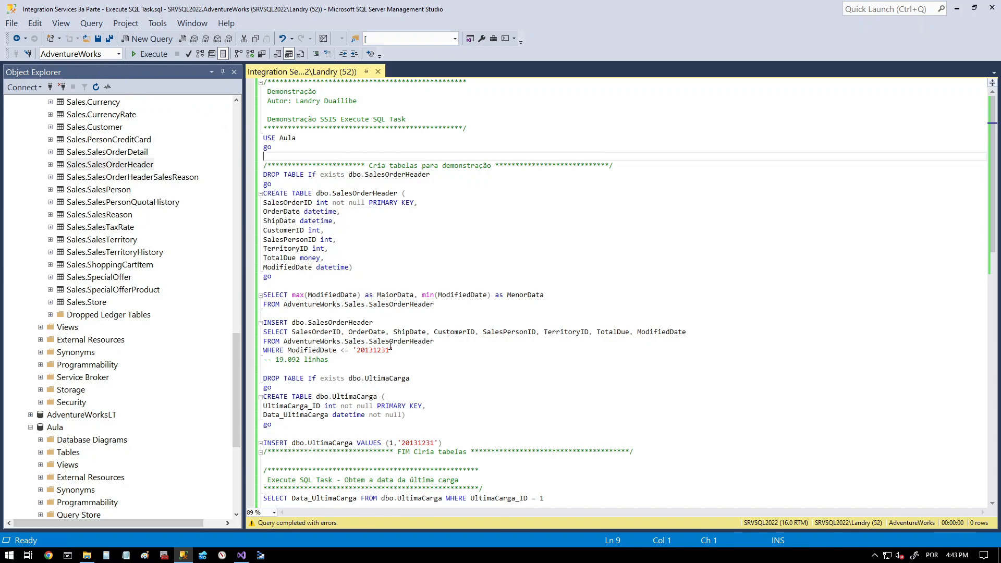
{"action": "left_click_drag", "start_coordinate": [443, 343], "coordinate": [263, 332]}
{"action": "left_click", "coordinate": [155, 56]}
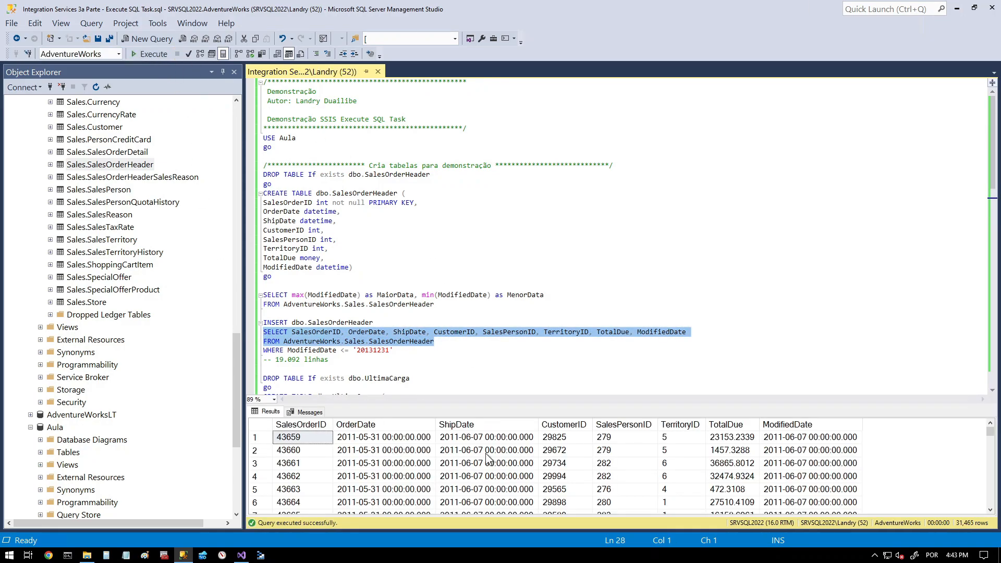
{"action": "left_click", "coordinate": [811, 425]}
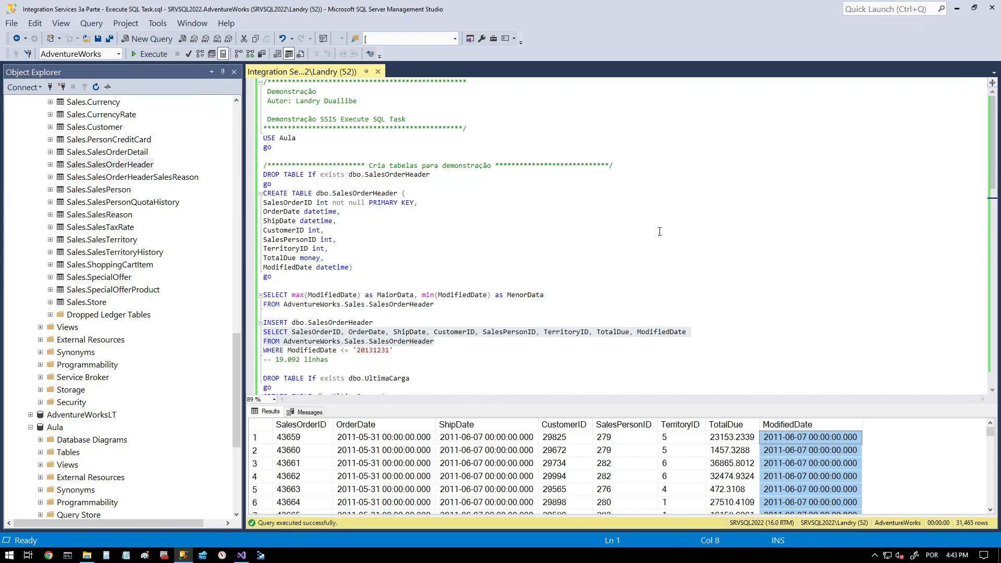
Query the maximum and minimum ModifiedDate in AdventureWorks.Sales.SalesOrderHeader
{"action": "left_click_drag", "start_coordinate": [435, 304], "coordinate": [259, 293]}
{"action": "left_click", "coordinate": [148, 53]}
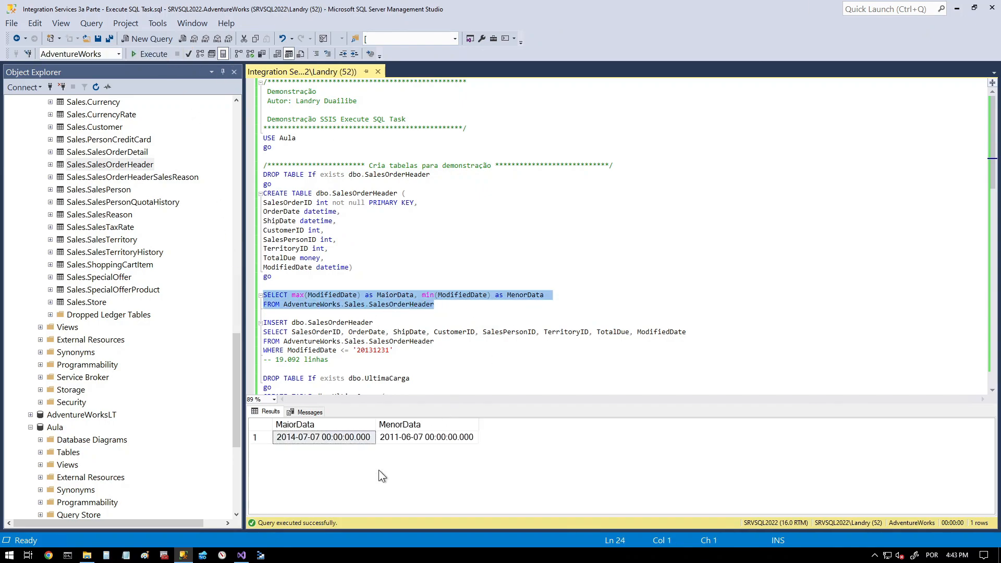
{"action": "left_click", "coordinate": [424, 439]}
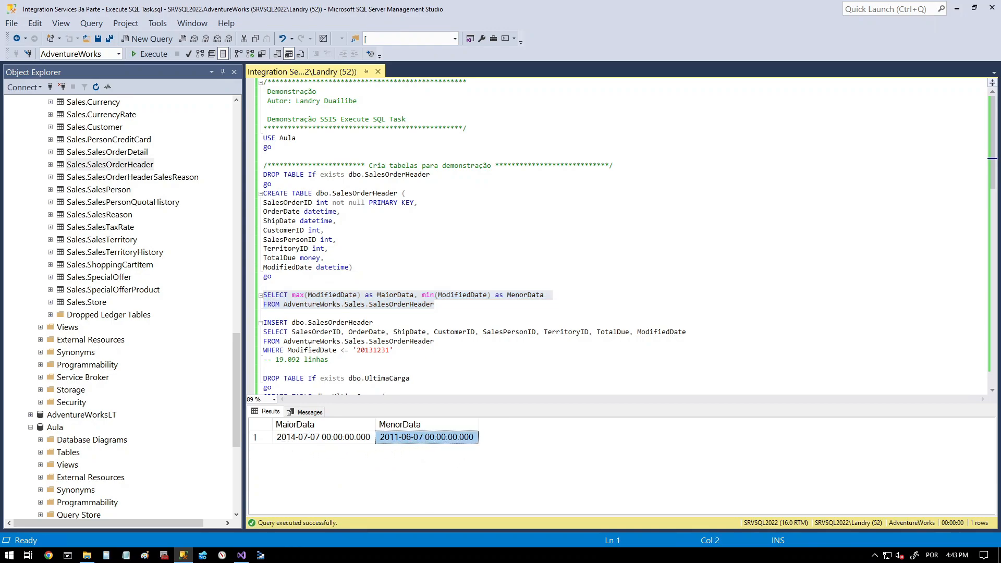
Switch the query context to the Aula database and create the dbo.SalesOrderHeader table with the script's CREATE TABLE statement
{"action": "left_click_drag", "start_coordinate": [301, 150], "coordinate": [263, 138]}
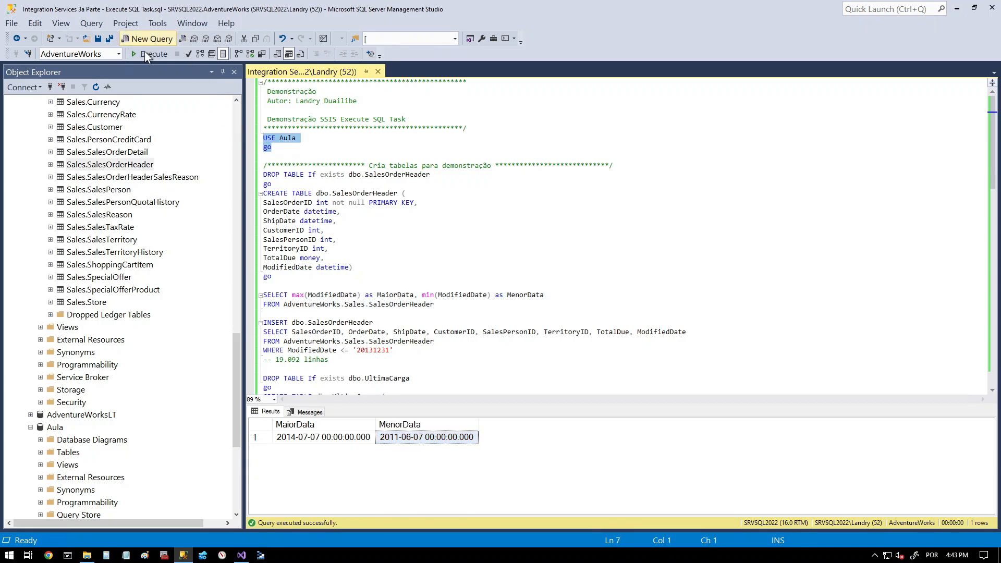
{"action": "left_click", "coordinate": [150, 53]}
{"action": "left_click_drag", "start_coordinate": [274, 277], "coordinate": [240, 196]}
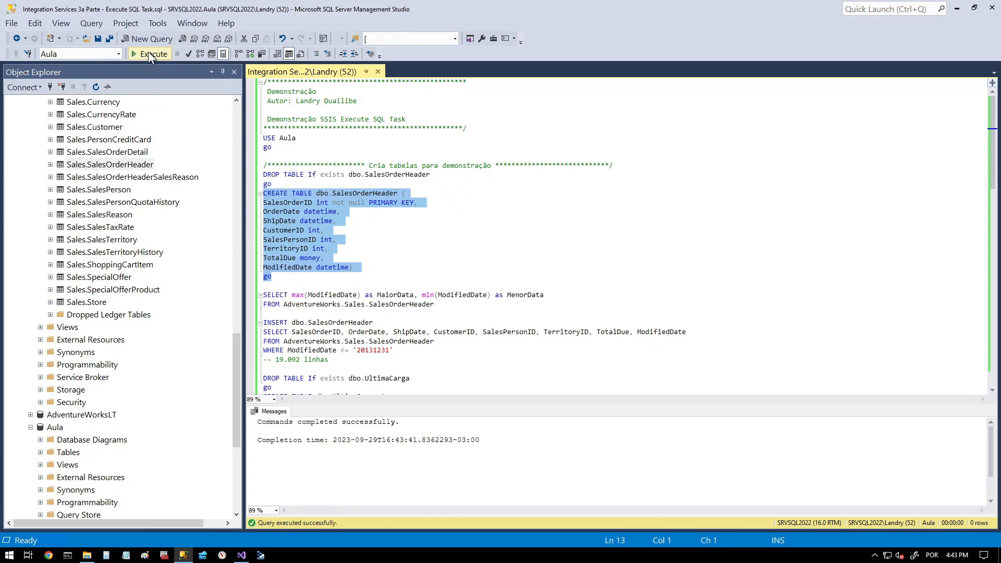
{"action": "left_click", "coordinate": [148, 54]}
Rerun the ModifiedDate range query and compare both dates with the 20131231 cutoff in the INSERT filter
{"action": "scroll", "coordinate": [374, 241], "scroll_direction": "down", "scroll_amount": 1}
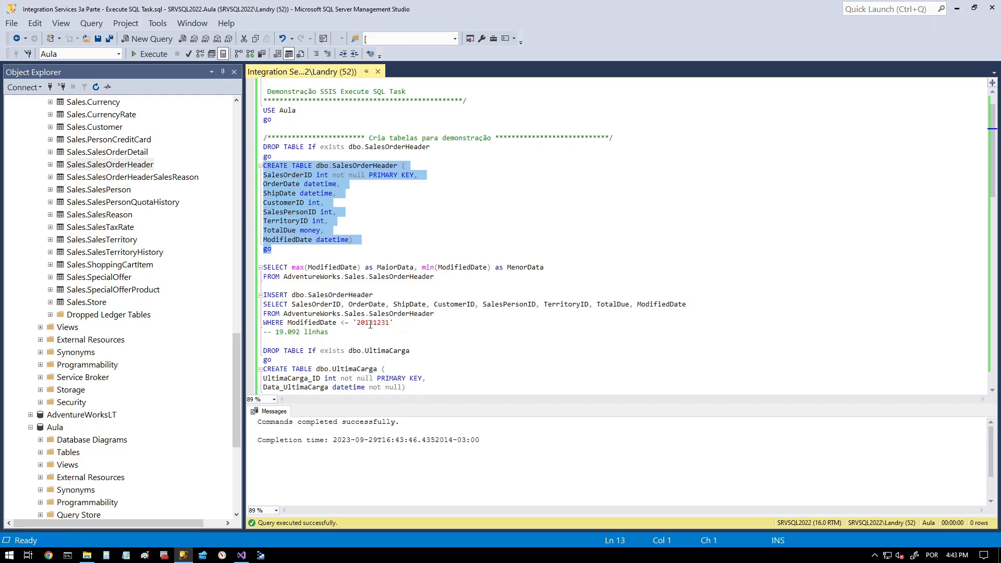
{"action": "left_click_drag", "start_coordinate": [374, 323], "coordinate": [357, 323]}
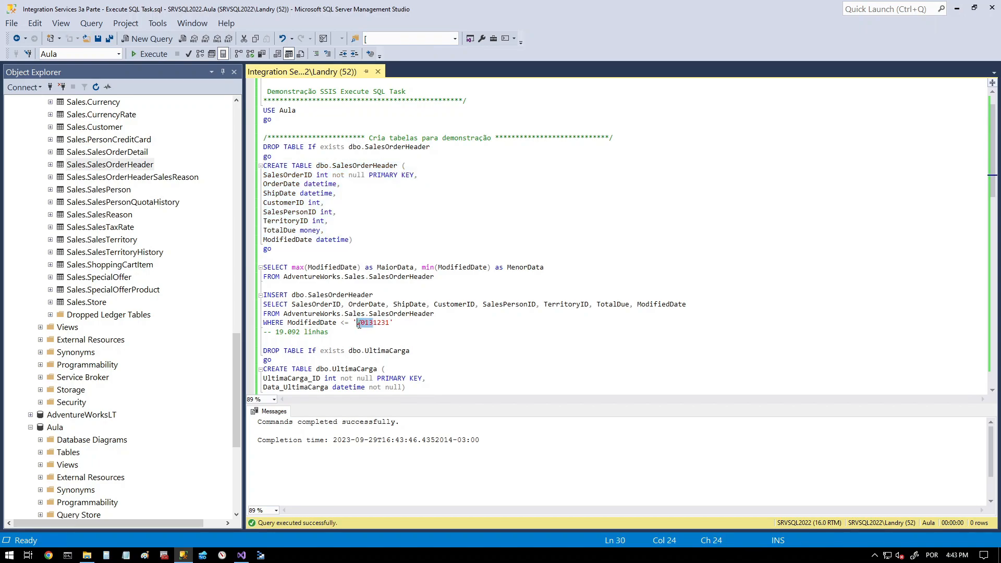
{"action": "left_click_drag", "start_coordinate": [443, 273], "coordinate": [255, 269]}
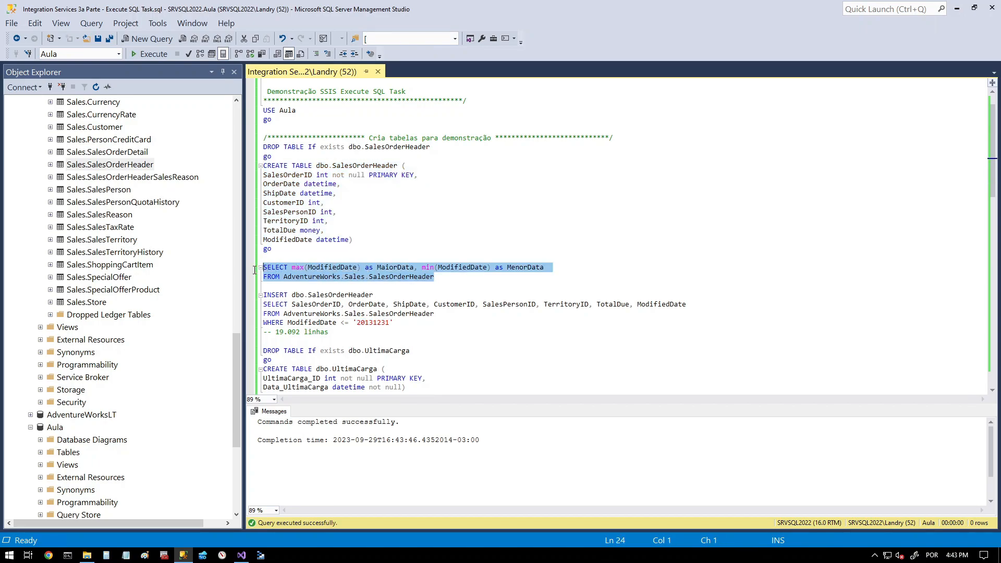
{"action": "left_click", "coordinate": [154, 52]}
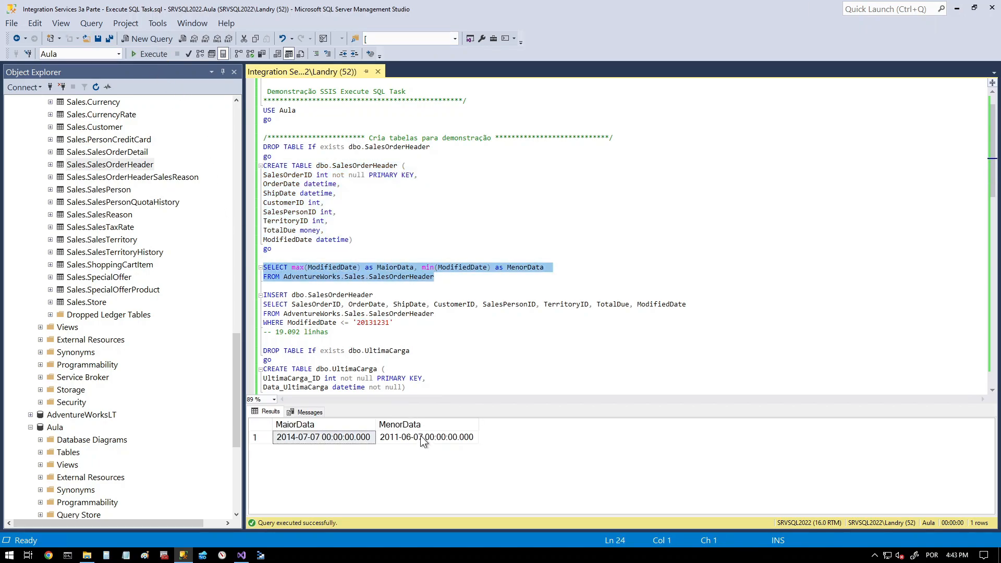
{"action": "left_click", "coordinate": [421, 437]}
{"action": "left_click", "coordinate": [296, 438]}
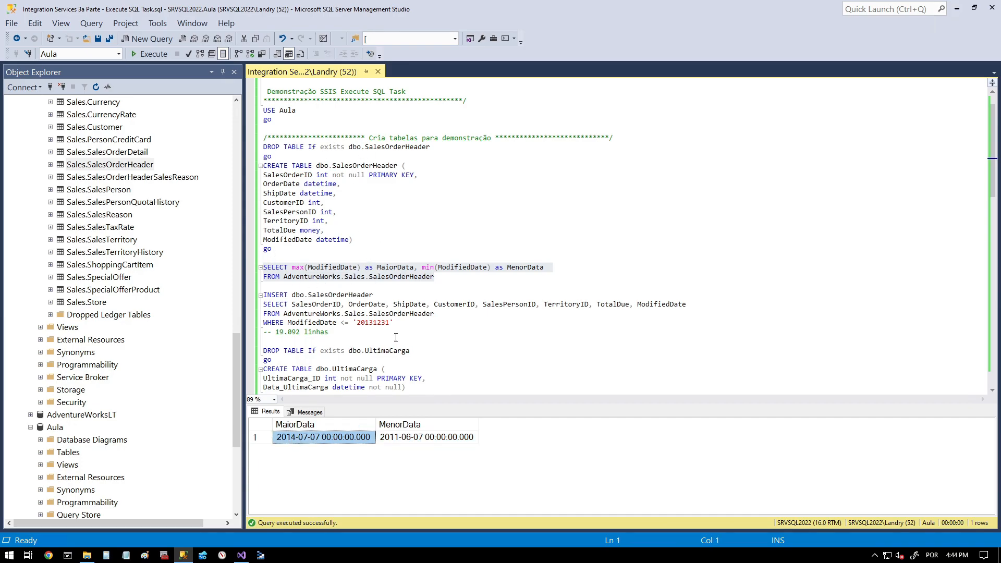
Load the AdventureWorks orders with ModifiedDate up to 20131231 into dbo.SalesOrderHeader by running the INSERT statement
{"action": "left_click_drag", "start_coordinate": [394, 323], "coordinate": [252, 294]}
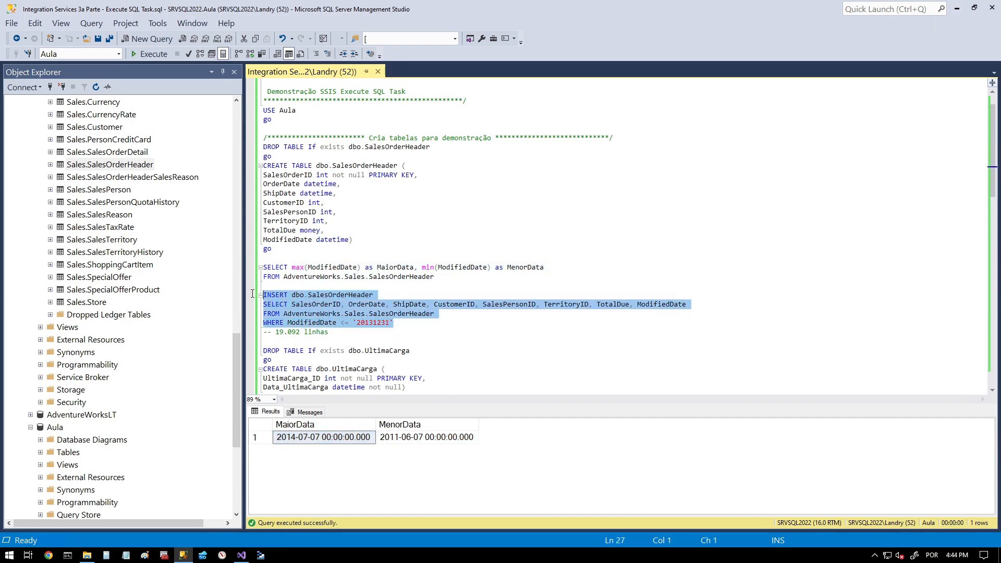
{"action": "left_click", "coordinate": [159, 57]}
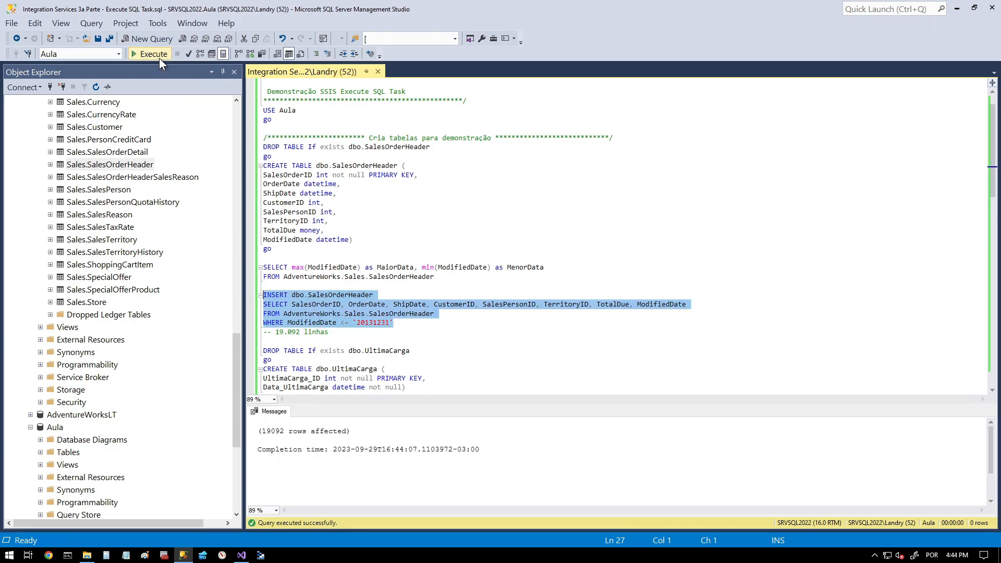
Recreate the dbo.UltimaCarga table and insert its control row with ID 1 and date 20131231
{"action": "scroll", "coordinate": [313, 287], "scroll_direction": "down", "scroll_amount": 4}
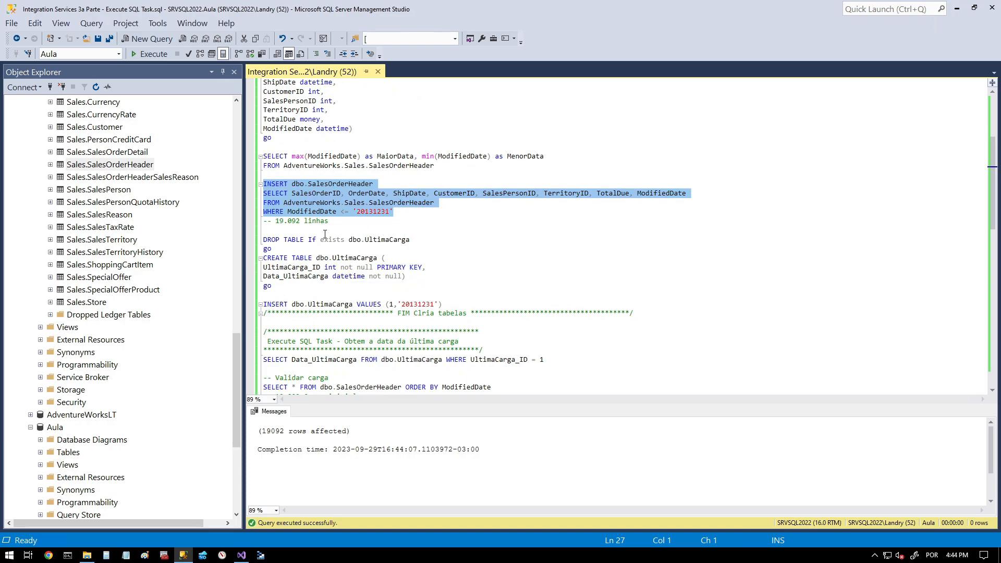
{"action": "double_click", "coordinate": [387, 240]}
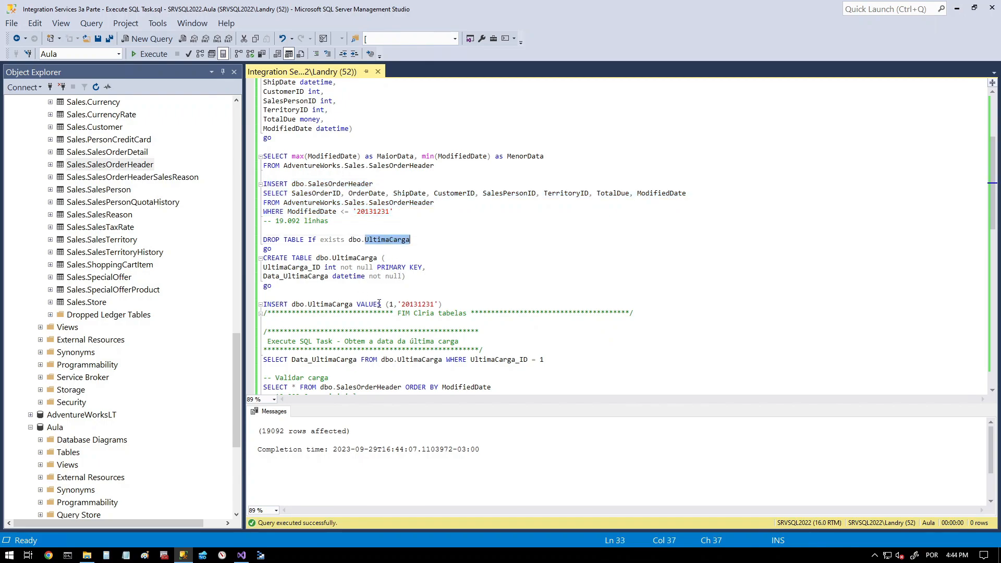
{"action": "double_click", "coordinate": [373, 212]}
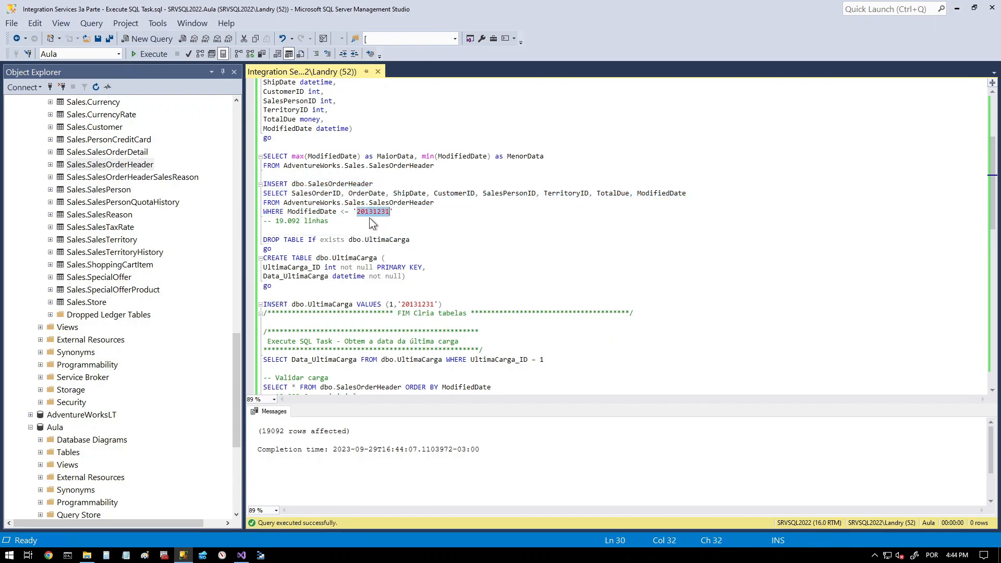
{"action": "left_click", "coordinate": [395, 299]}
{"action": "left_click_drag", "start_coordinate": [453, 305], "coordinate": [248, 241]}
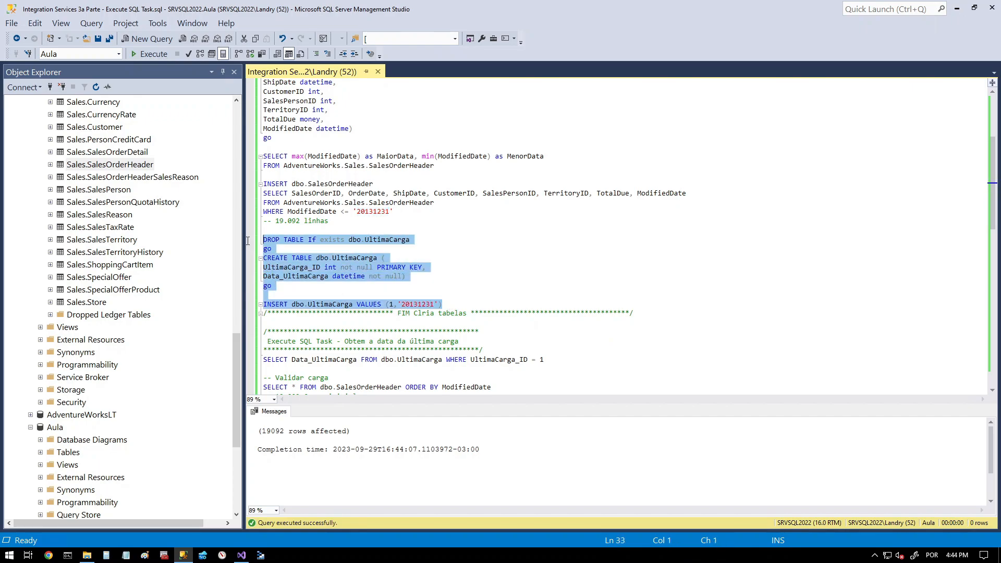
{"action": "left_click", "coordinate": [155, 56]}
Run the SELECT of Data_UltimaCarga from dbo.UltimaCarga where UltimaCarga_ID = 1, and copy that statement
{"action": "scroll", "coordinate": [412, 255], "scroll_direction": "down", "scroll_amount": 2}
{"action": "double_click", "coordinate": [411, 249]}
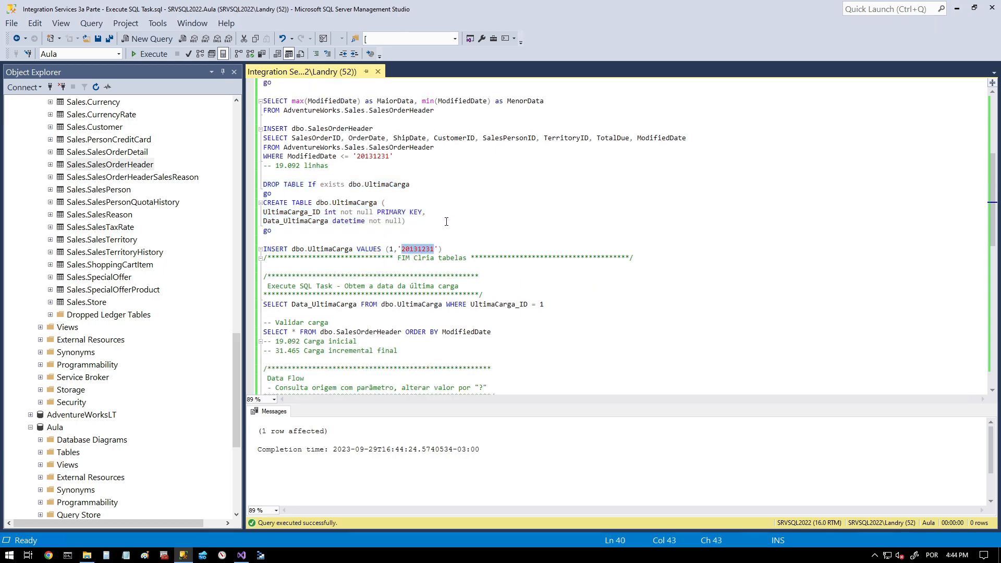
{"action": "left_click", "coordinate": [434, 305]}
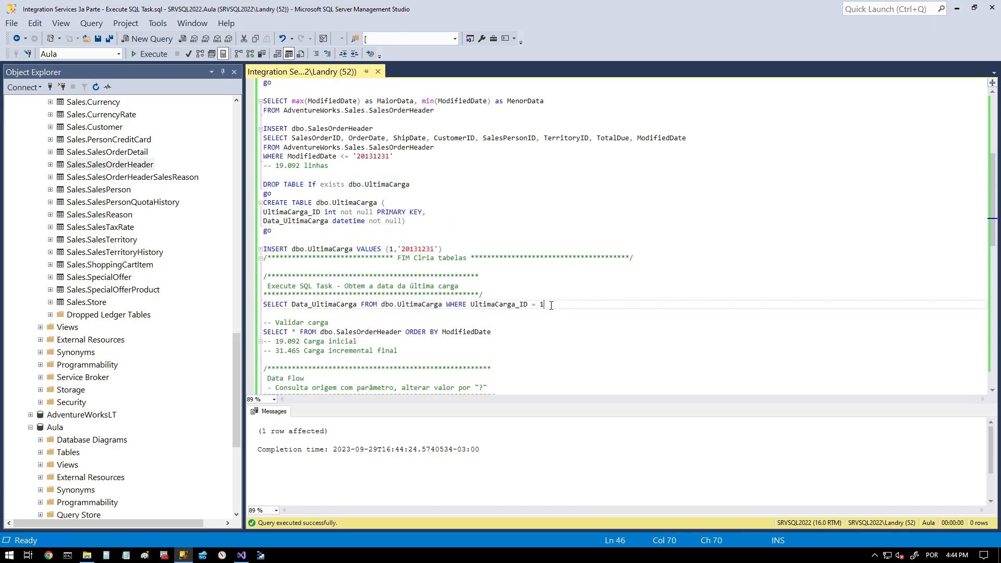
{"action": "left_click_drag", "start_coordinate": [560, 305], "coordinate": [264, 305]}
{"action": "left_click", "coordinate": [146, 56]}
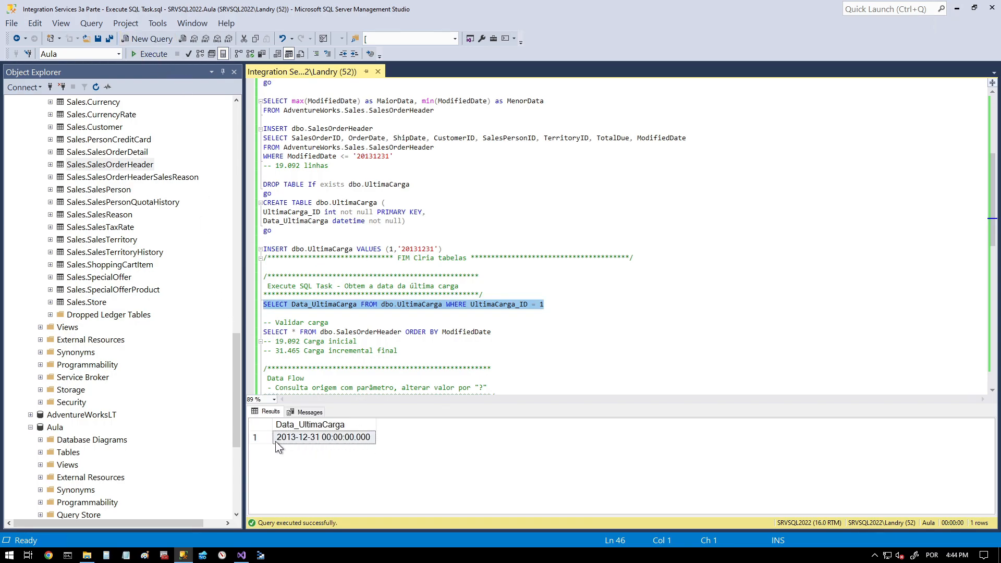
{"action": "right_click", "coordinate": [384, 305]}
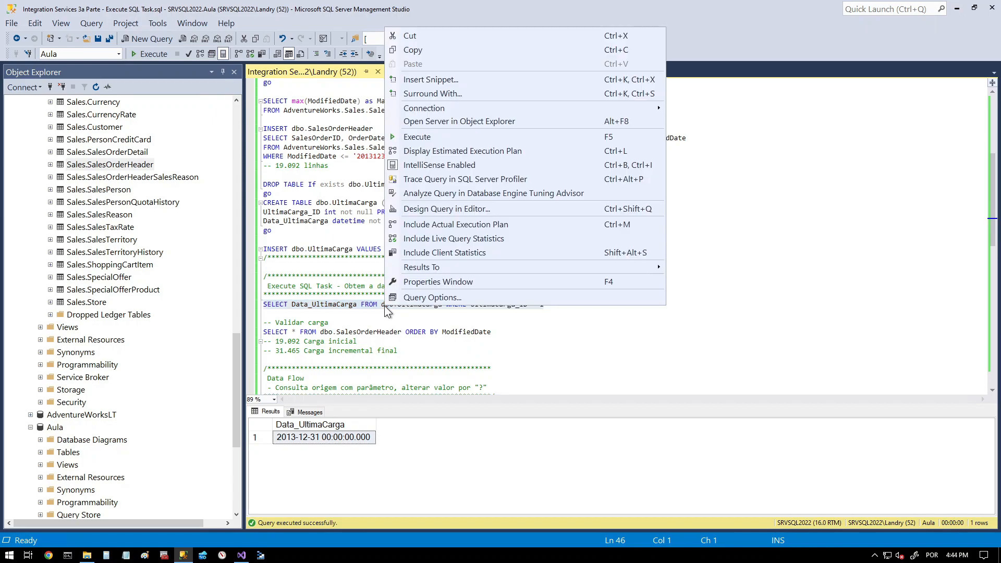
{"action": "left_click", "coordinate": [411, 50]}
Switch to Visual Studio, rename the task "Execute SQL Task - Ultima Data Carga" and move it slightly up and left on the canvas
{"action": "left_click", "coordinate": [241, 556]}
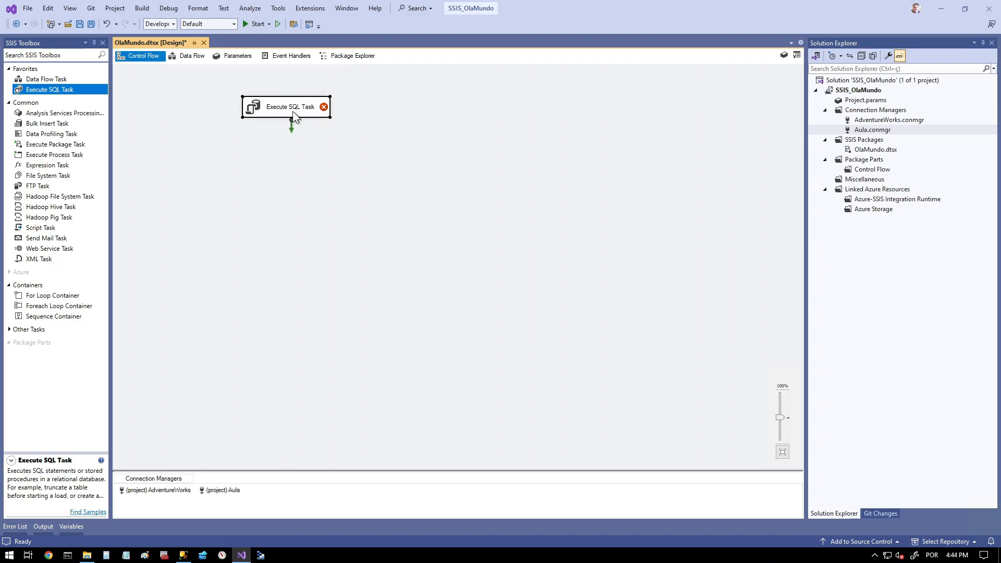
{"action": "right_click", "coordinate": [298, 110]}
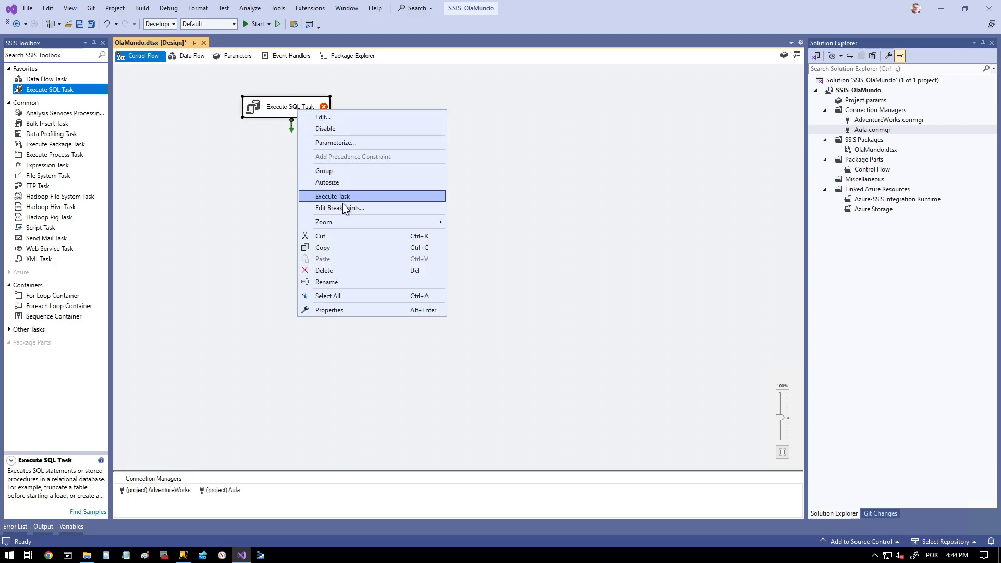
{"action": "left_click", "coordinate": [338, 282]}
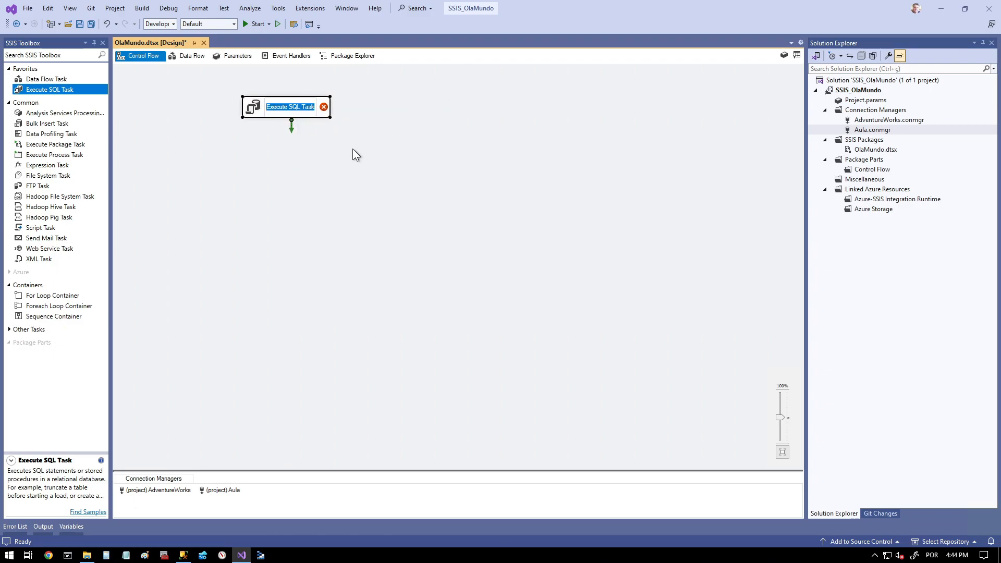
{"action": "key", "text": "End"}
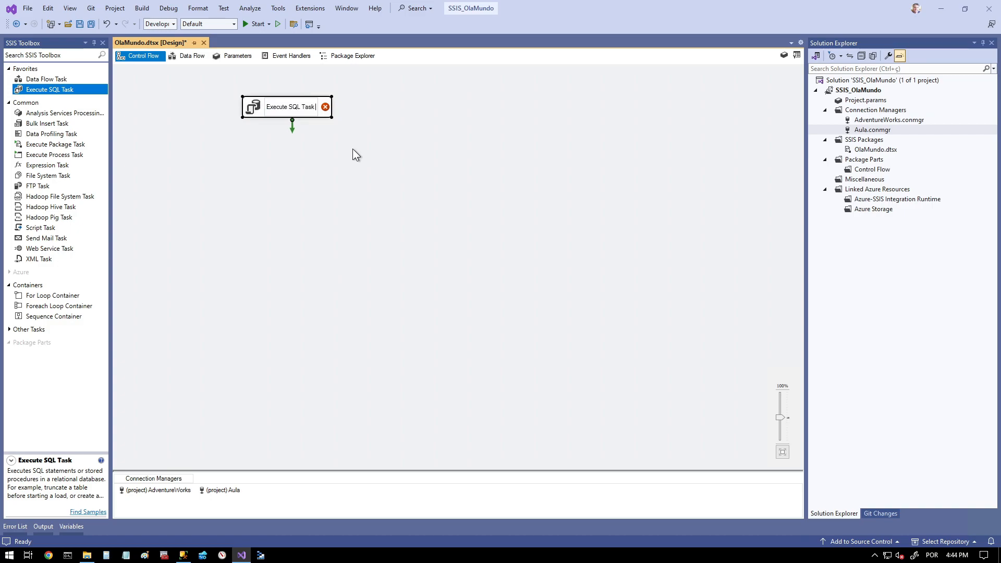
{"action": "type", "text": "- Ultima D"}
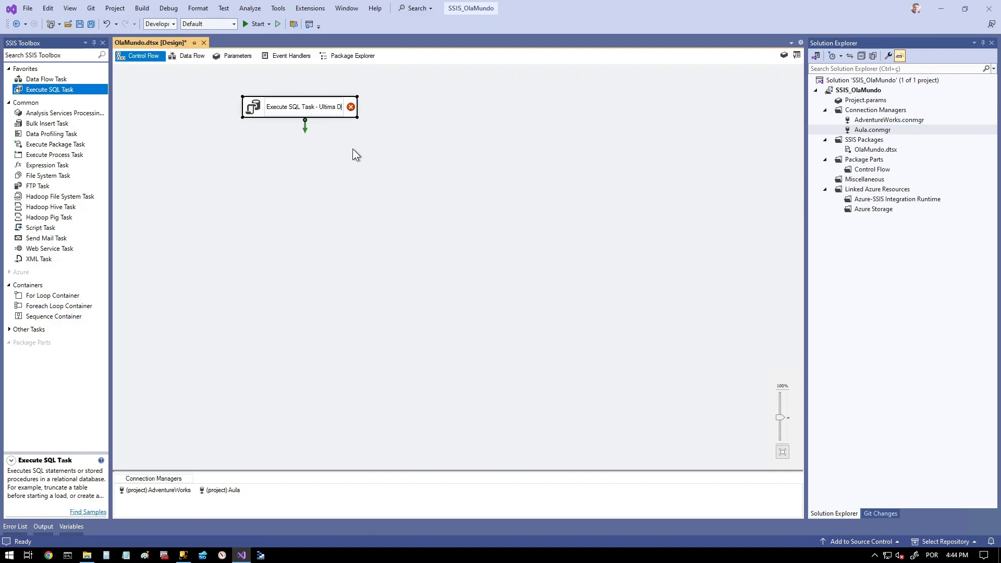
{"action": "type", "text": "ata Carga"}
{"action": "left_click", "coordinate": [521, 215]}
{"action": "left_click_drag", "start_coordinate": [333, 110], "coordinate": [293, 95]}
Open the editor of the Execute SQL Task and set its connection to Aula
{"action": "right_click", "coordinate": [292, 95]}
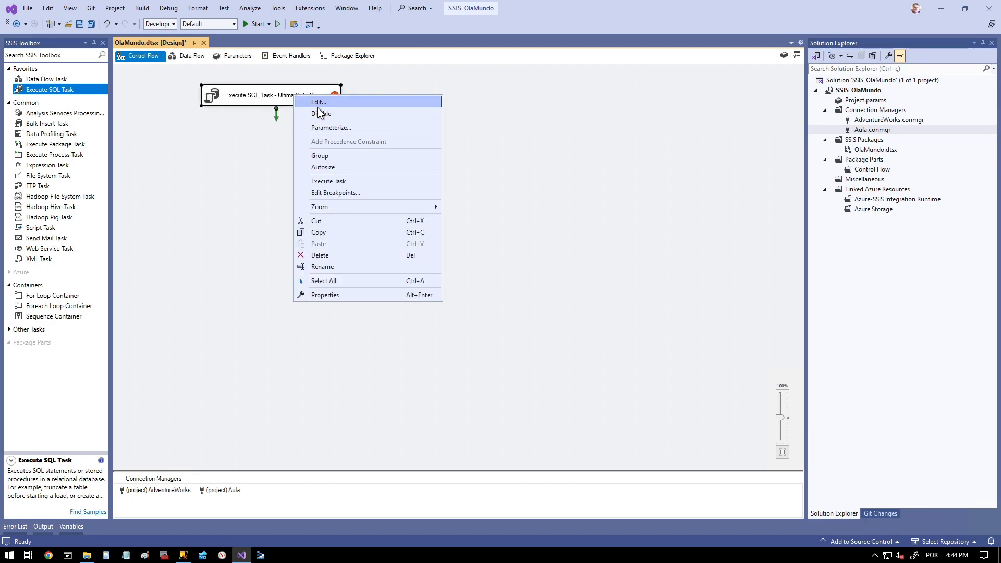
{"action": "left_click", "coordinate": [315, 106]}
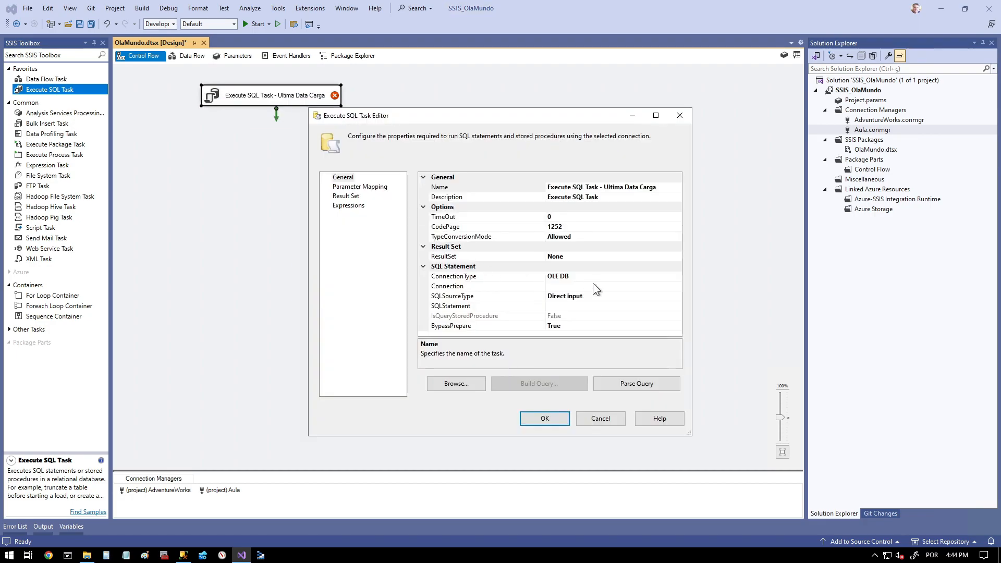
{"action": "left_click", "coordinate": [593, 286]}
{"action": "left_click", "coordinate": [677, 286]}
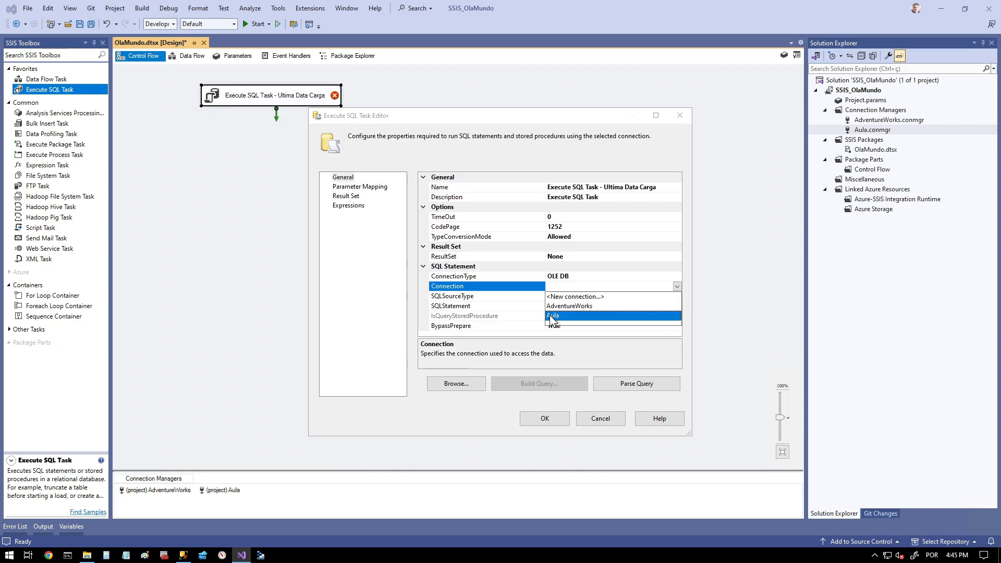
{"action": "left_click", "coordinate": [550, 315]}
Set the SQL statement to "SELECT Data_UltimaCarga FROM dbo.UltimaCarga WHERE UltimaCarga_ID = 1" and copy the column name Data_UltimaCarga from it
{"action": "left_click", "coordinate": [559, 306]}
{"action": "left_click", "coordinate": [677, 306]}
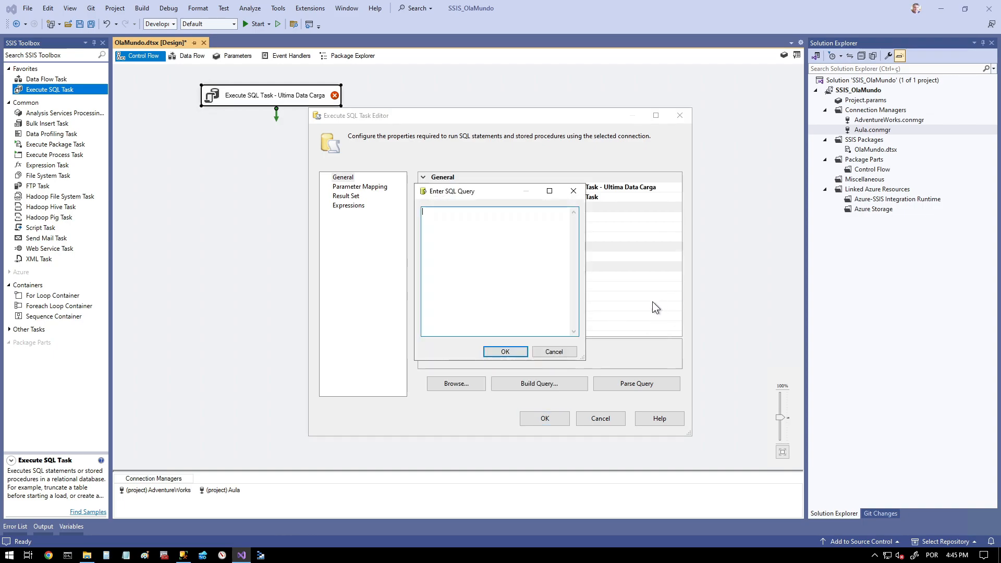
{"action": "key", "text": "ctrl+v"}
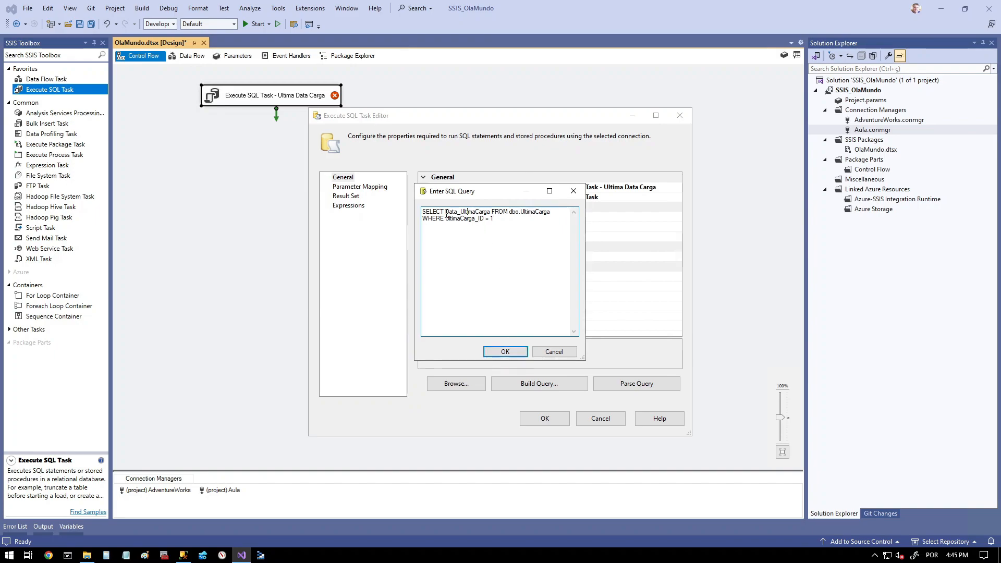
{"action": "left_click_drag", "start_coordinate": [444, 212], "coordinate": [491, 213]}
{"action": "right_click", "coordinate": [486, 212]}
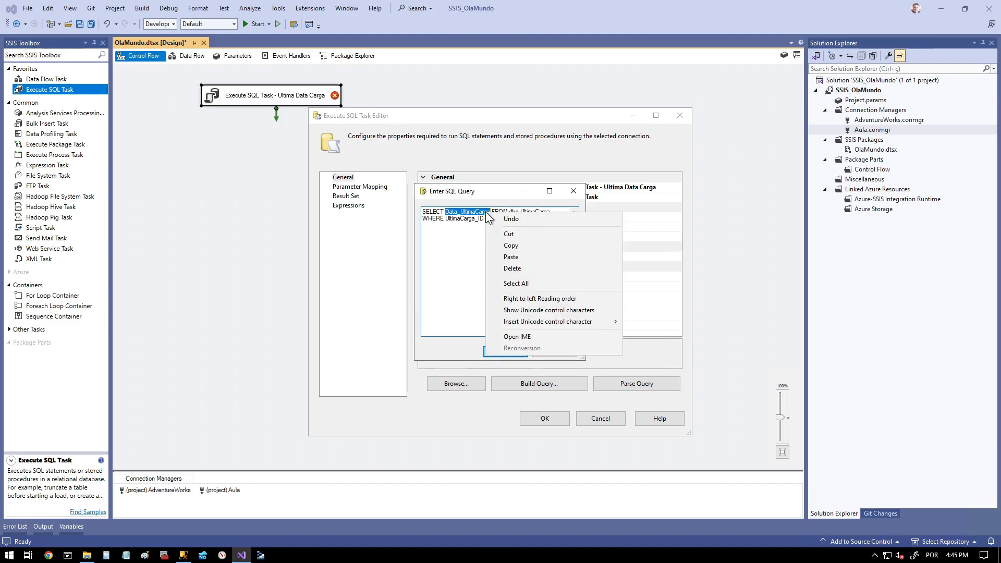
{"action": "left_click", "coordinate": [507, 246]}
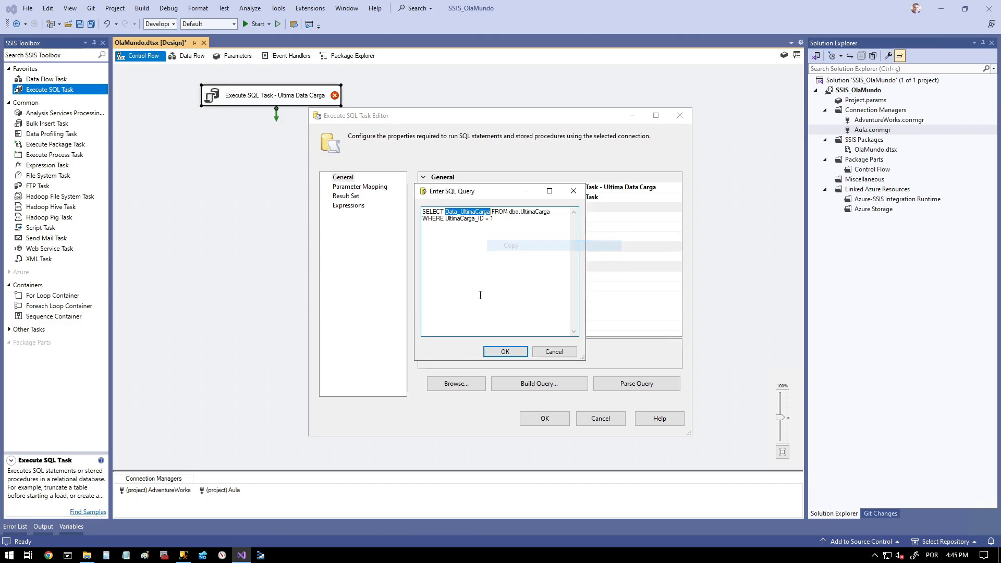
{"action": "left_click", "coordinate": [505, 352]}
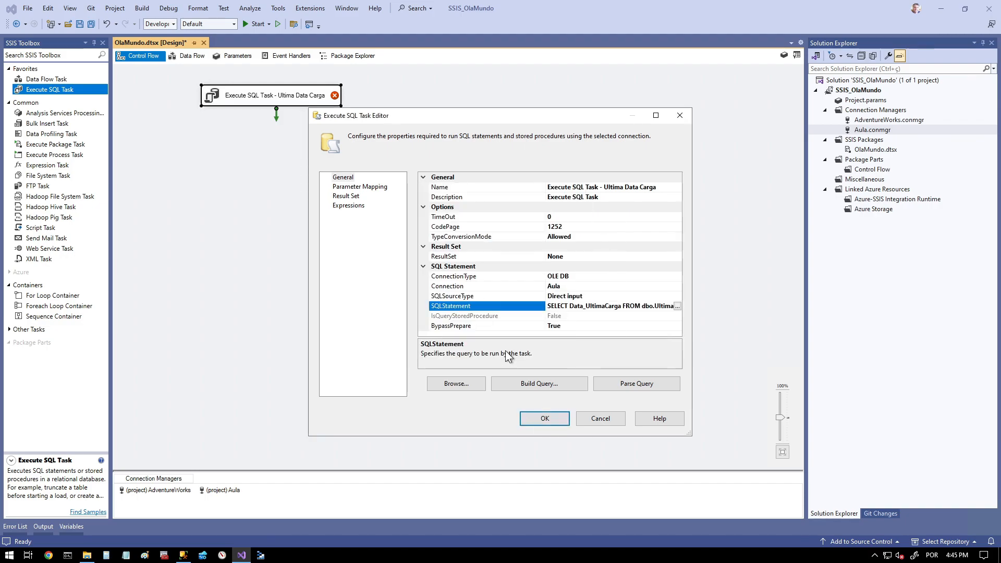
Accept the Execute SQL Task settings and add a package variable named vData_UltimaCarga
{"action": "left_click", "coordinate": [546, 421]}
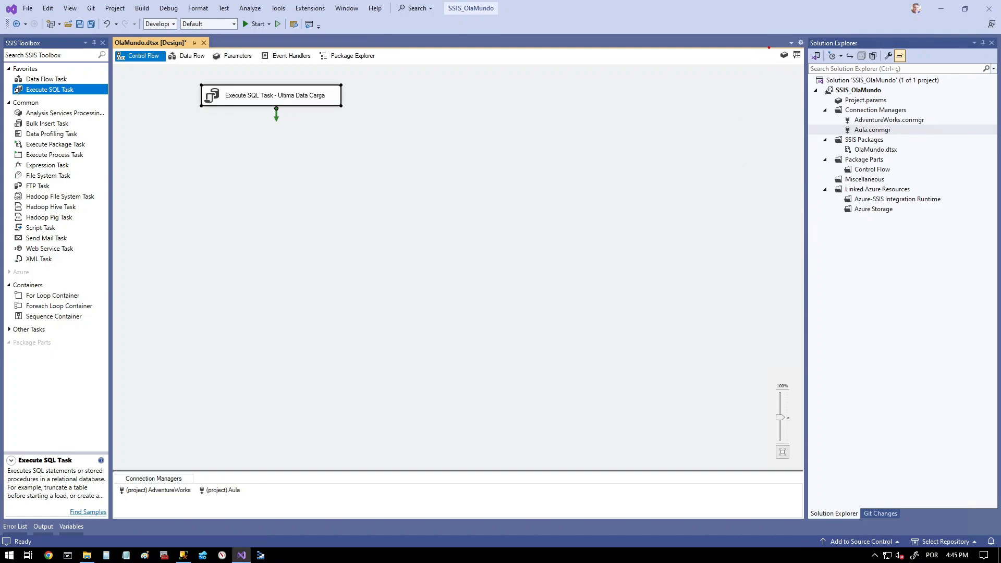
{"action": "left_click_drag", "start_coordinate": [772, 47], "coordinate": [793, 69]}
{"action": "left_click", "coordinate": [783, 55]}
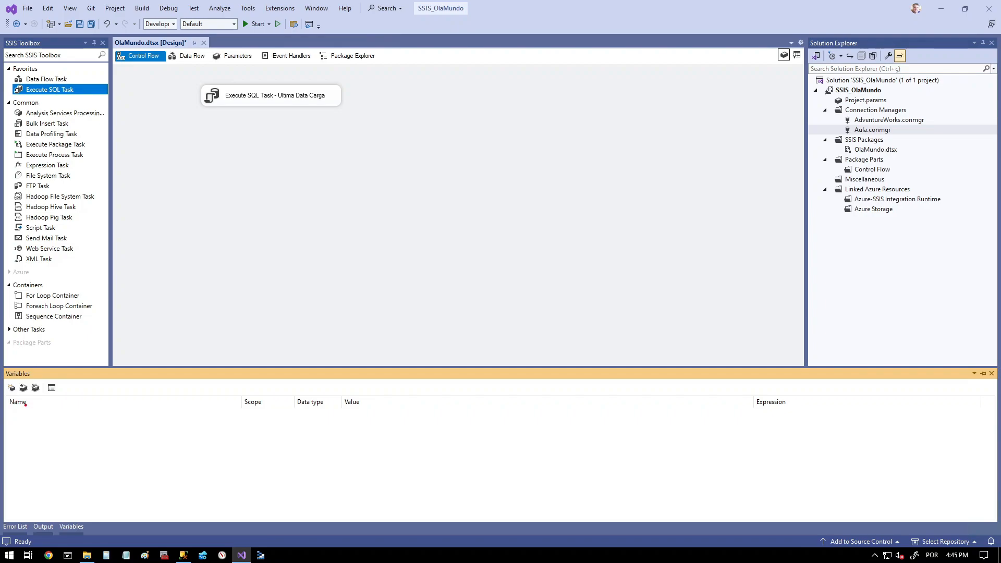
{"action": "mouse_move", "coordinate": [17, 405]}
{"action": "left_mouse_down"}
{"action": "mouse_move", "coordinate": [6, 385]}
{"action": "mouse_move", "coordinate": [15, 386]}
{"action": "left_mouse_up"}
{"action": "key", "text": "Escape"}
{"action": "left_click_drag", "start_coordinate": [15, 411], "coordinate": [7, 377]}
{"action": "key", "text": "Escape"}
{"action": "left_click", "coordinate": [12, 388]}
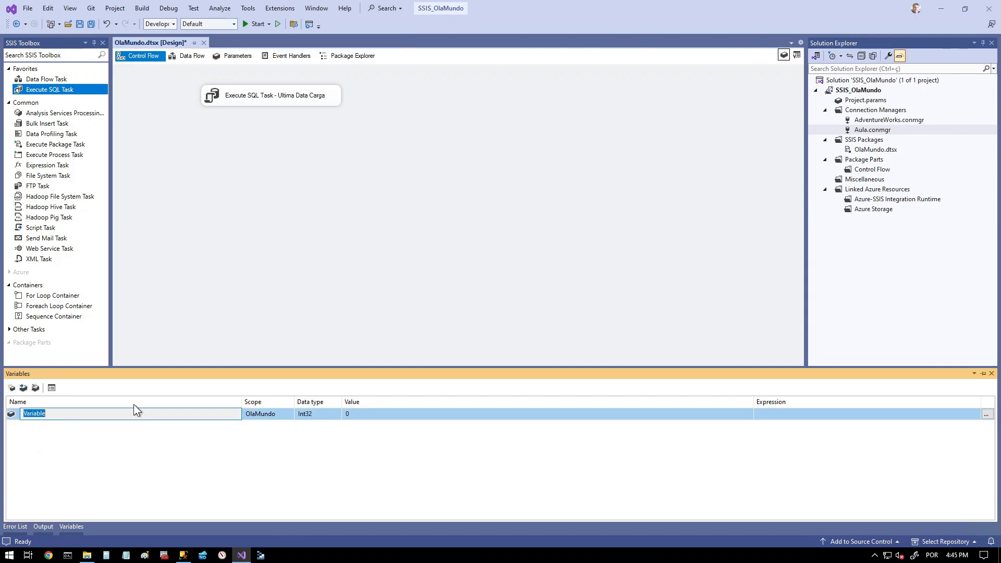
{"action": "type", "text": "vData_UltimaCarga"}
Set the data type of the variable vData_UltimaCarga to DateTime
{"action": "left_click", "coordinate": [331, 415]}
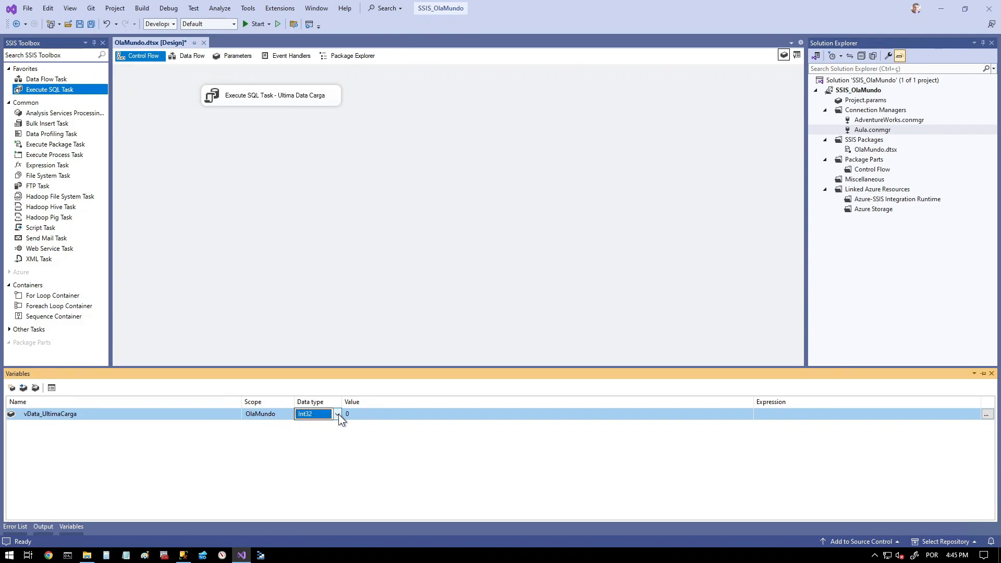
{"action": "left_click", "coordinate": [339, 414]}
{"action": "left_click", "coordinate": [338, 432]}
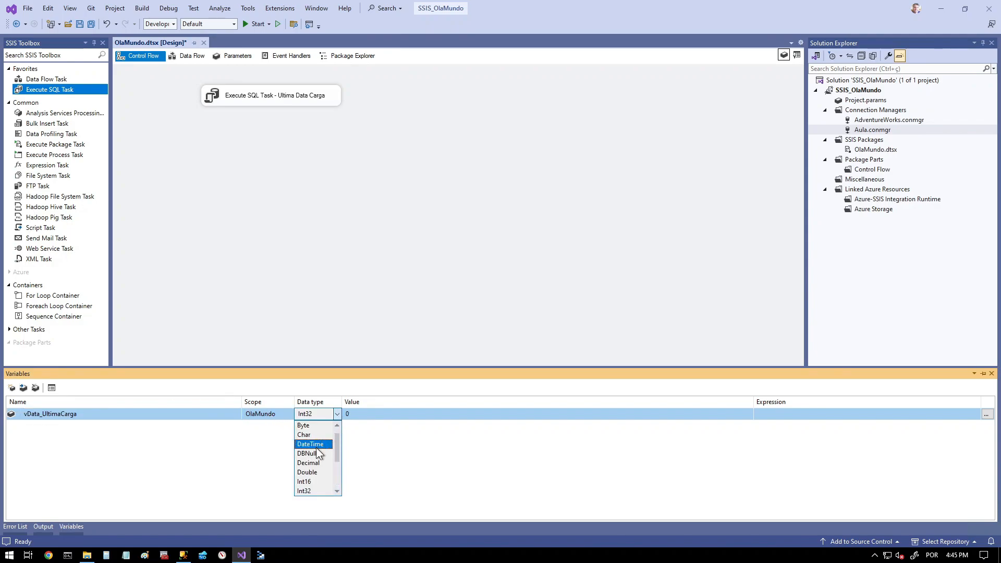
{"action": "left_click", "coordinate": [316, 448]}
{"action": "left_click", "coordinate": [373, 416]}
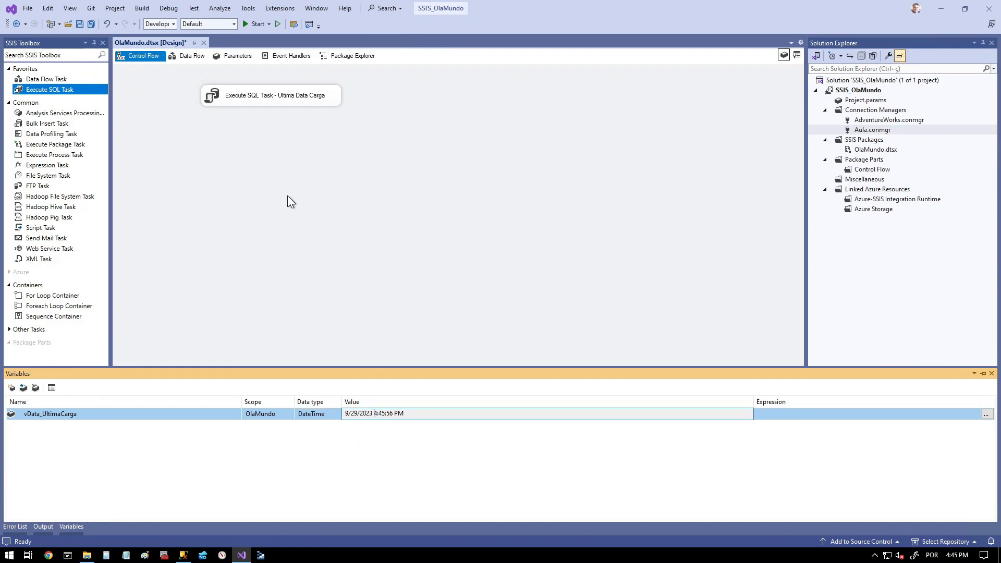
Reopen the editor of the Execute SQL Task and set its ResultSet option to suit the query's one-row result
{"action": "left_click", "coordinate": [274, 157]}
{"action": "right_click", "coordinate": [284, 97]}
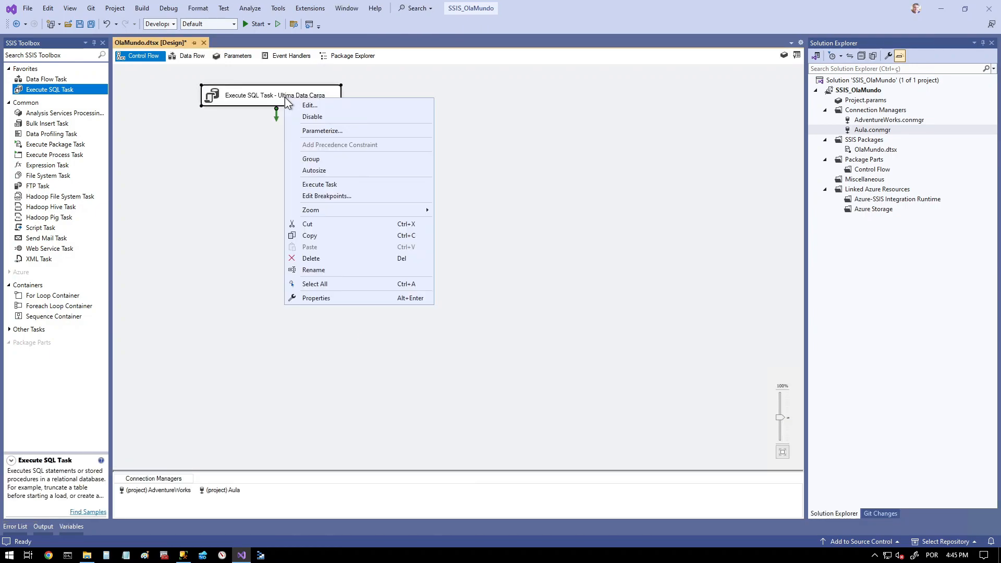
{"action": "left_click", "coordinate": [307, 105]}
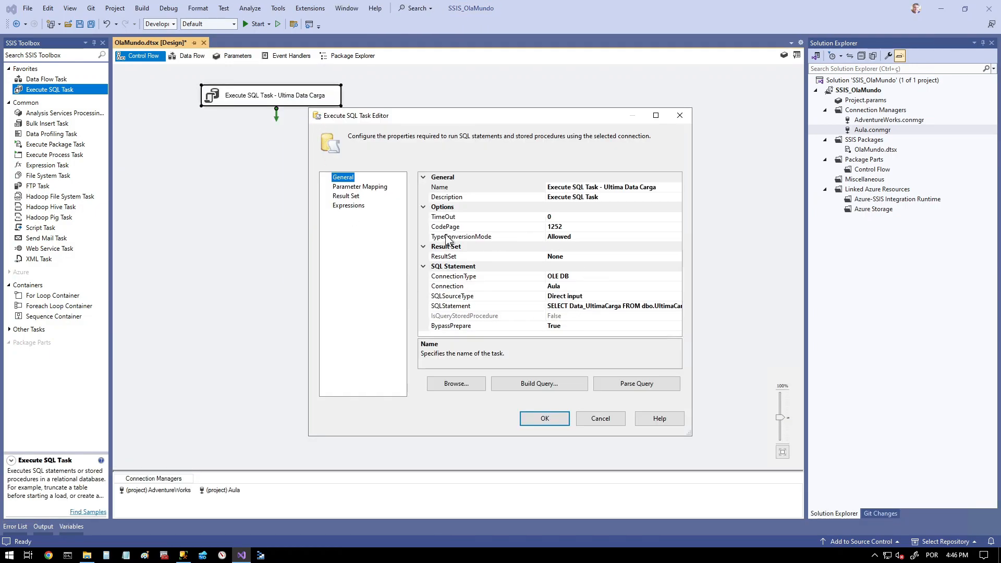
{"action": "left_click", "coordinate": [461, 257]}
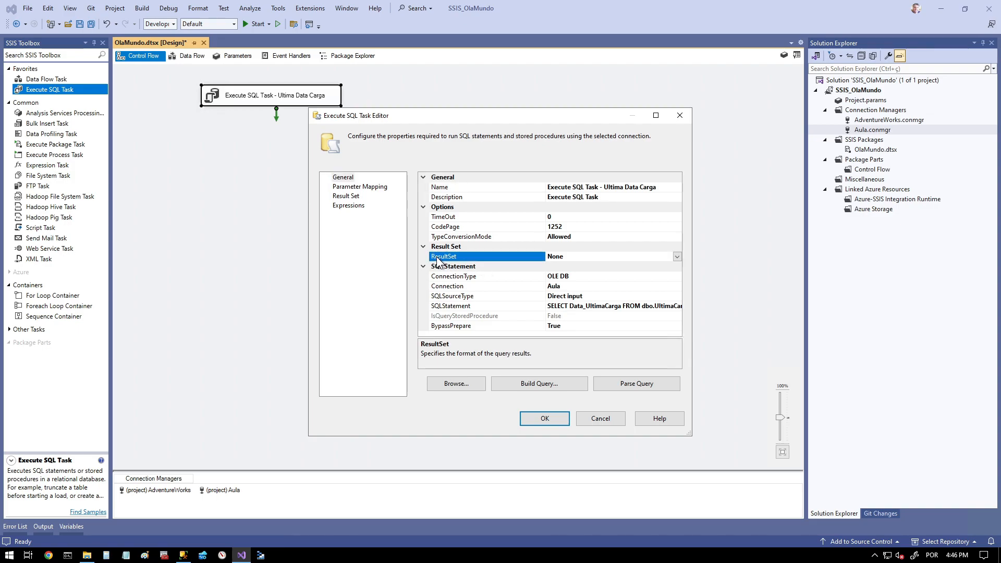
{"action": "left_click", "coordinate": [677, 256]}
{"action": "left_click", "coordinate": [566, 276]}
Add a result set mapping from Data_UltimaCarga to the variable User::vData_UltimaCarga and accept the task settings
{"action": "left_click", "coordinate": [346, 196]}
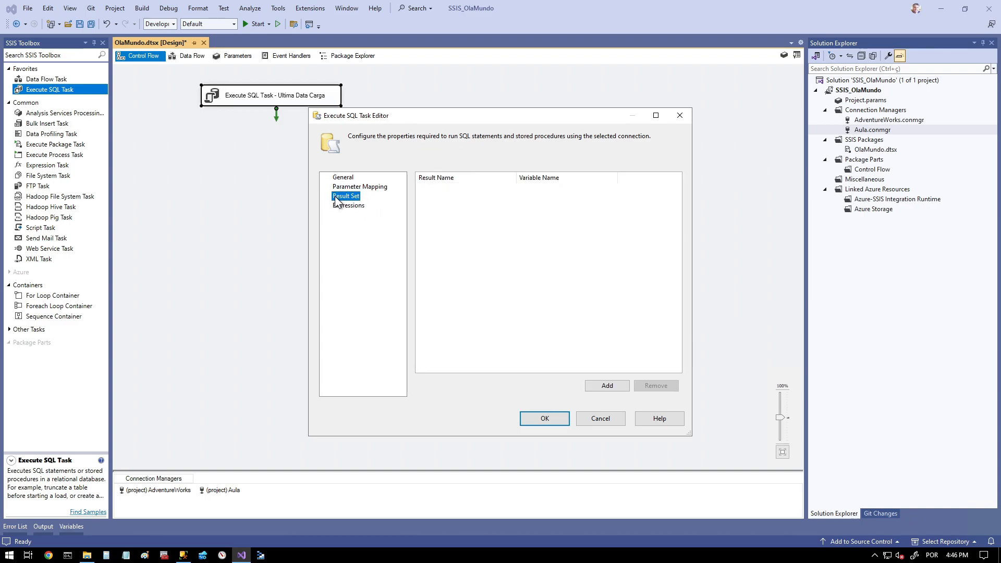
{"action": "left_click", "coordinate": [601, 388]}
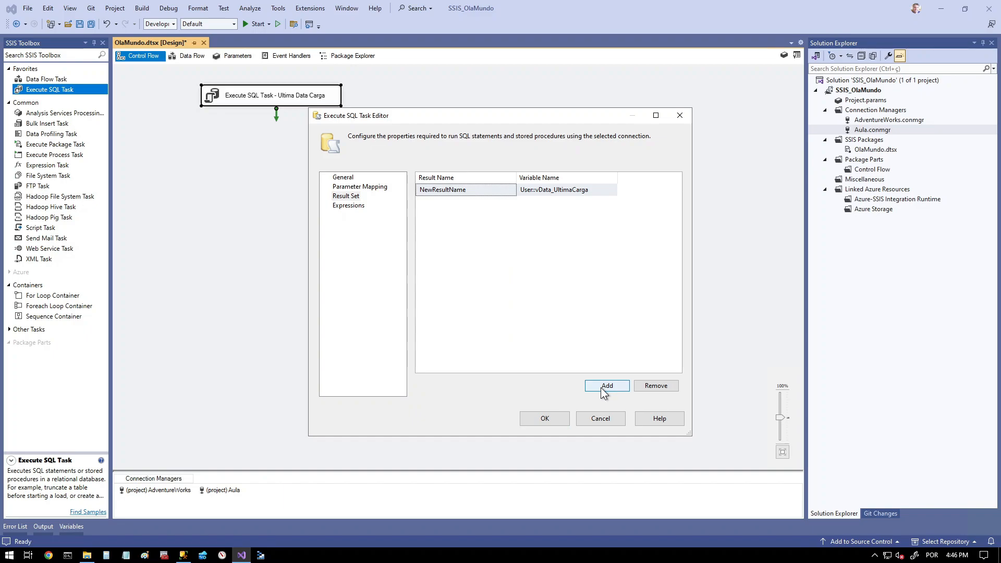
{"action": "left_click", "coordinate": [461, 191]}
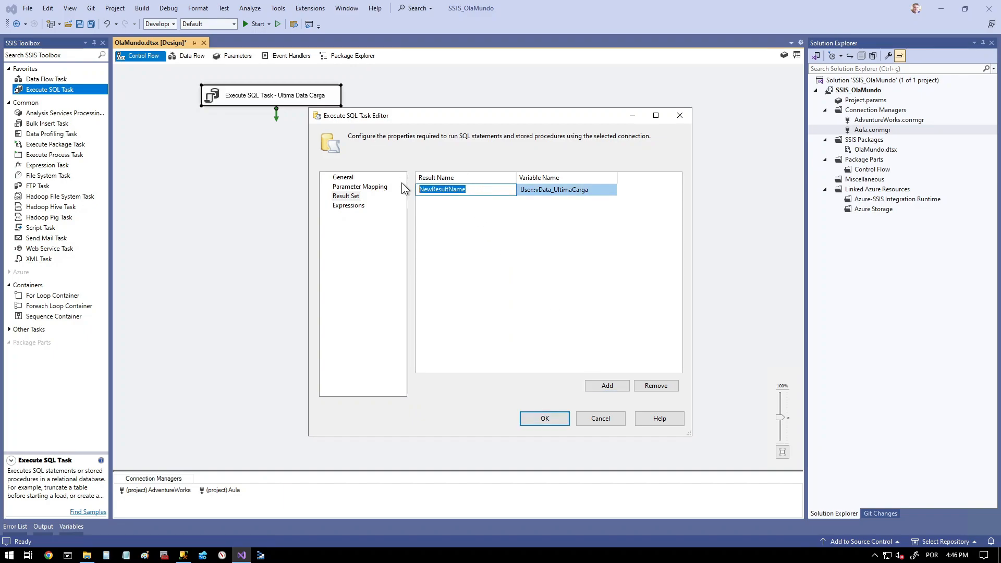
{"action": "type", "text": "Data_UltimaCarga"}
{"action": "left_click", "coordinate": [589, 192]}
{"action": "left_click", "coordinate": [613, 190]}
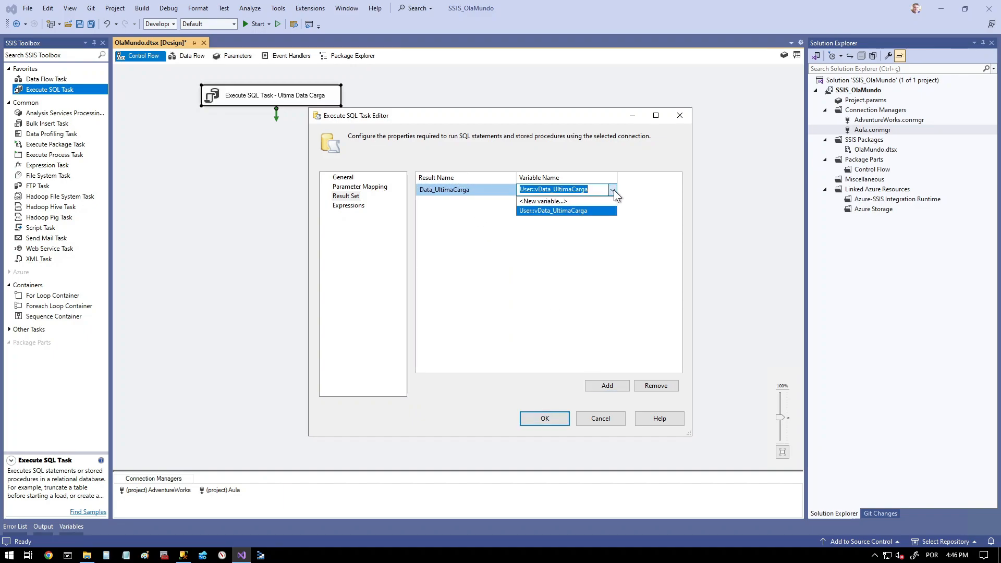
{"action": "left_click", "coordinate": [537, 210]}
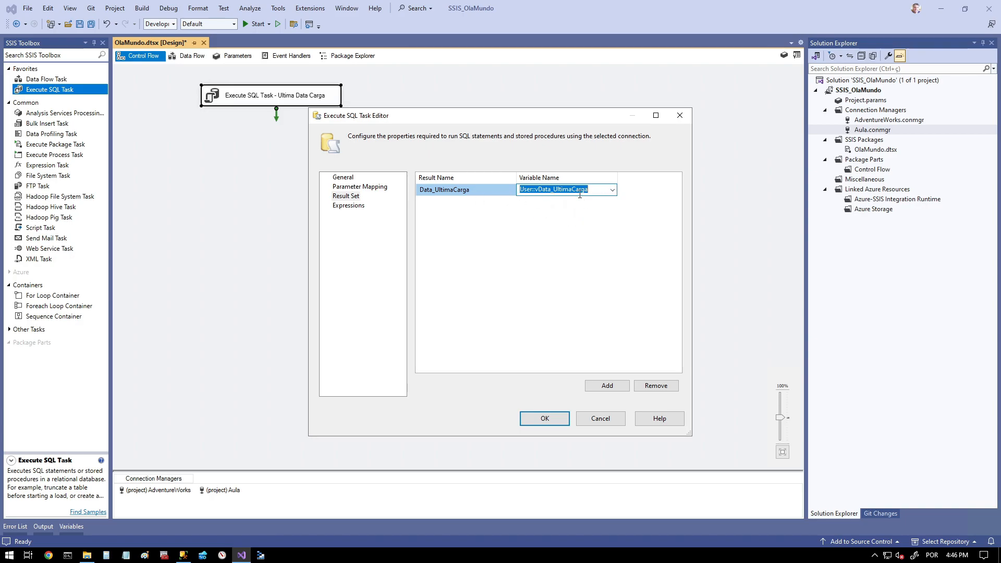
{"action": "left_click", "coordinate": [552, 417]}
Run the package to test the Execute SQL Task, stop debugging and save the package
{"action": "right_click", "coordinate": [402, 113]}
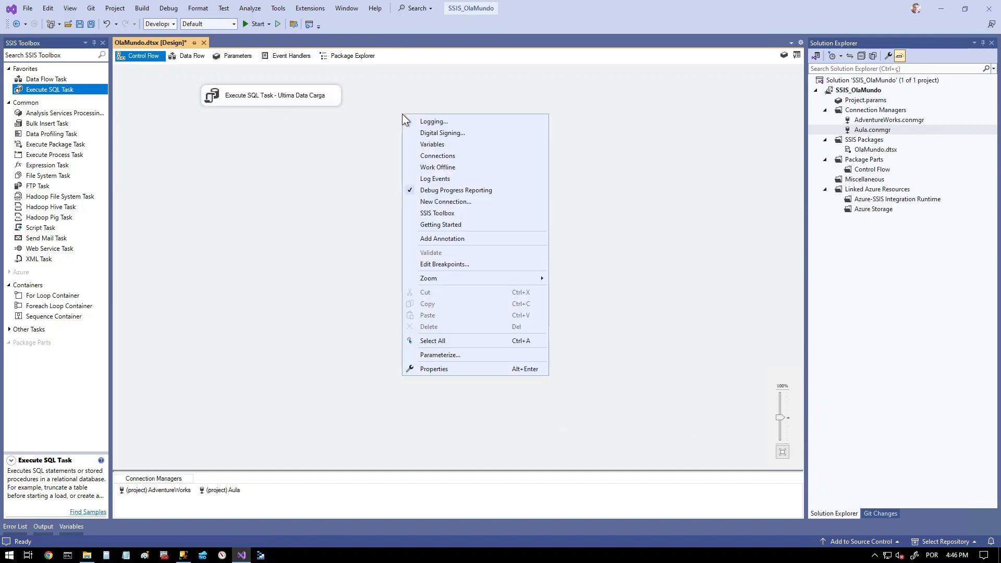
{"action": "left_click", "coordinate": [362, 187]}
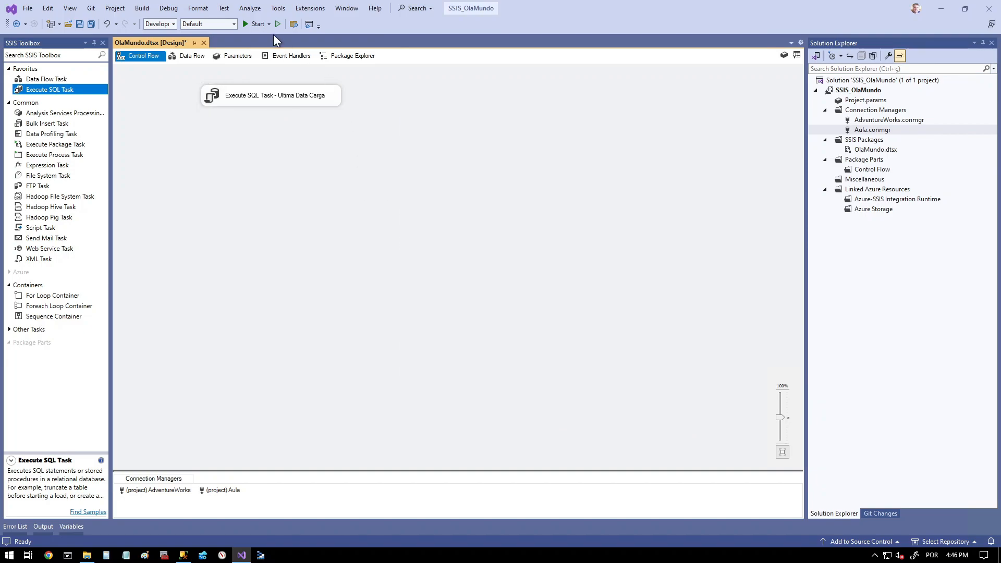
{"action": "left_click", "coordinate": [257, 24]}
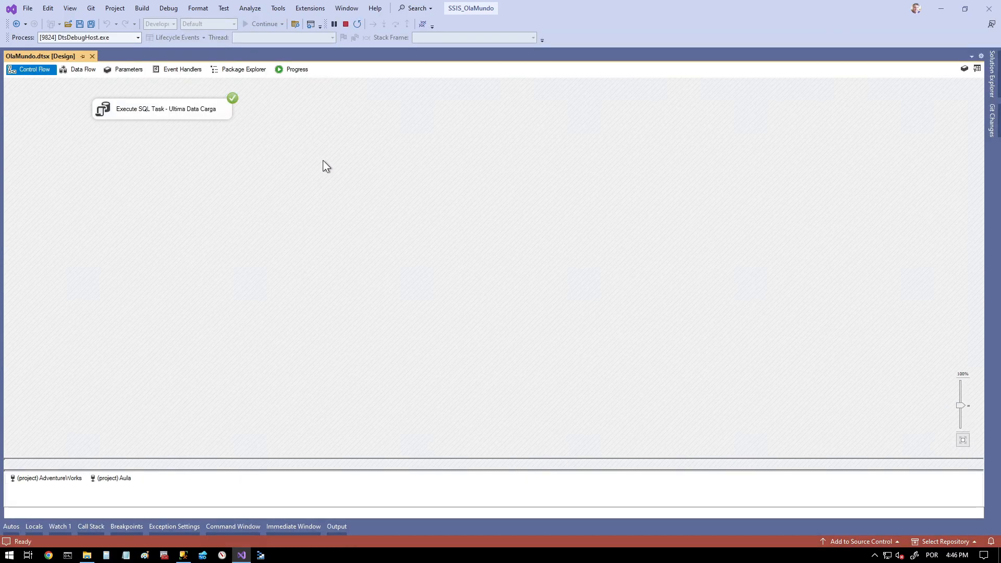
{"action": "left_click", "coordinate": [192, 513]}
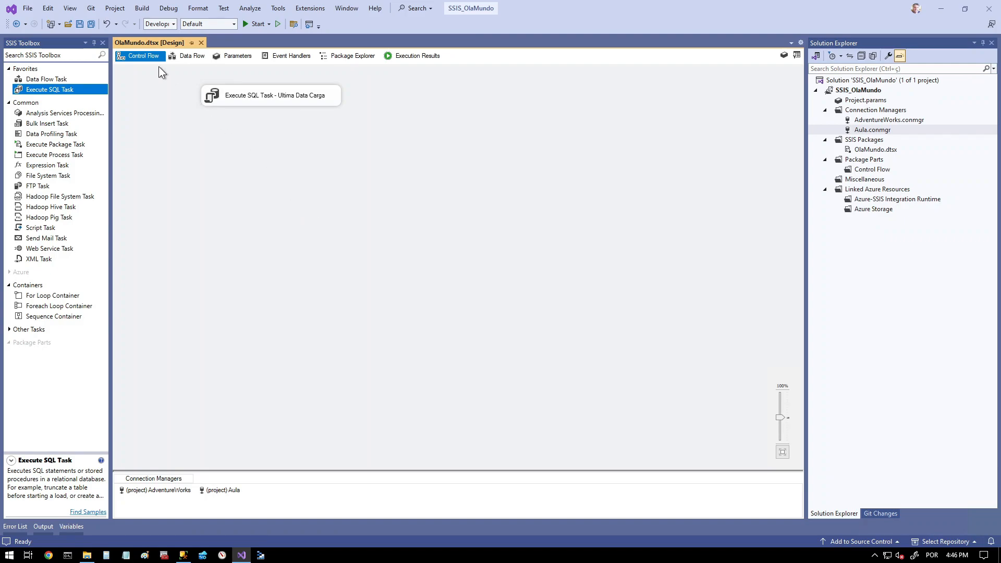
{"action": "left_click", "coordinate": [81, 28]}
Add a Data Flow Task below the Execute SQL Task, connected to it by a precedence constraint
{"action": "left_click_drag", "start_coordinate": [32, 78], "coordinate": [281, 143]}
{"action": "left_click", "coordinate": [276, 95]}
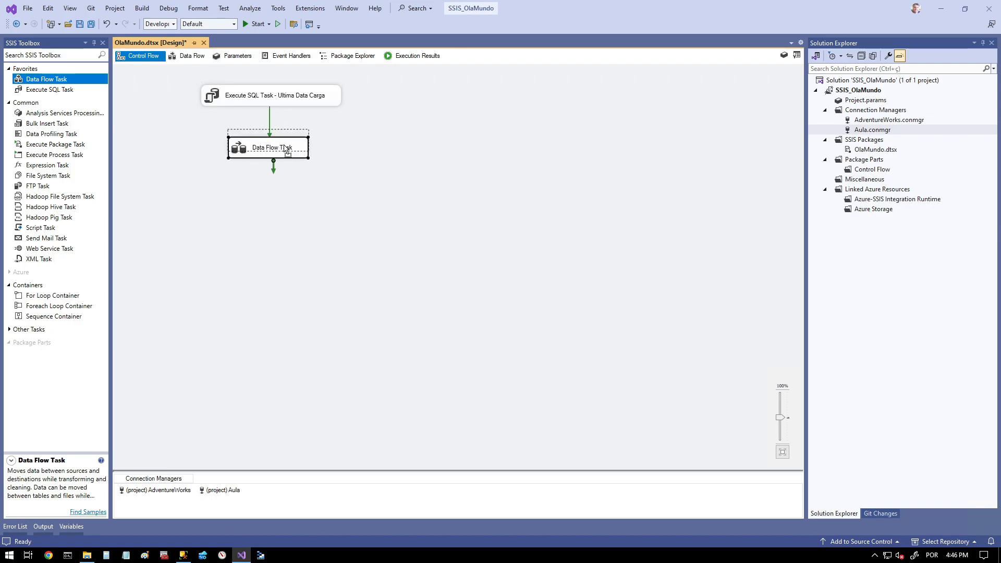
{"action": "left_click", "coordinate": [304, 102]}
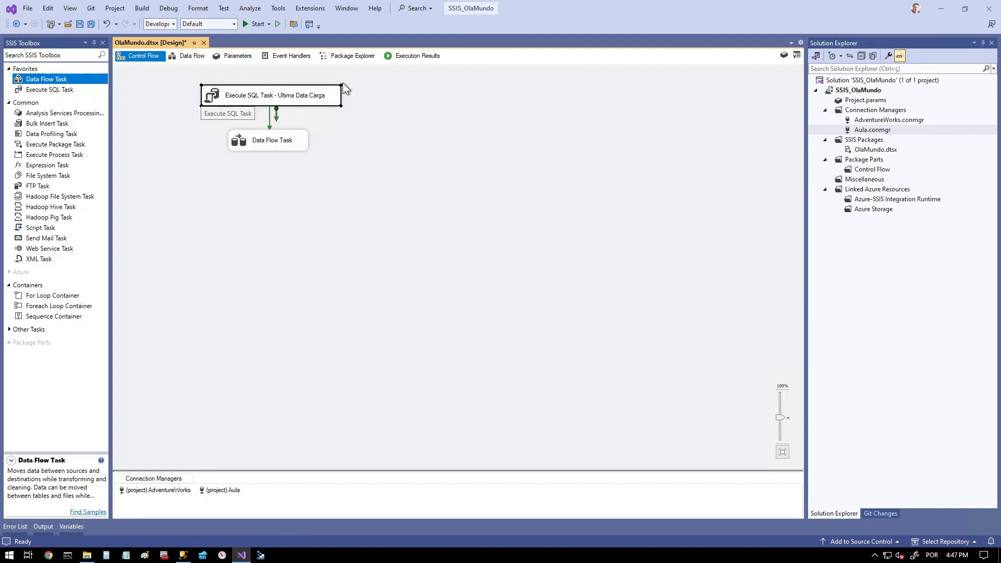
{"action": "left_click", "coordinate": [289, 140]}
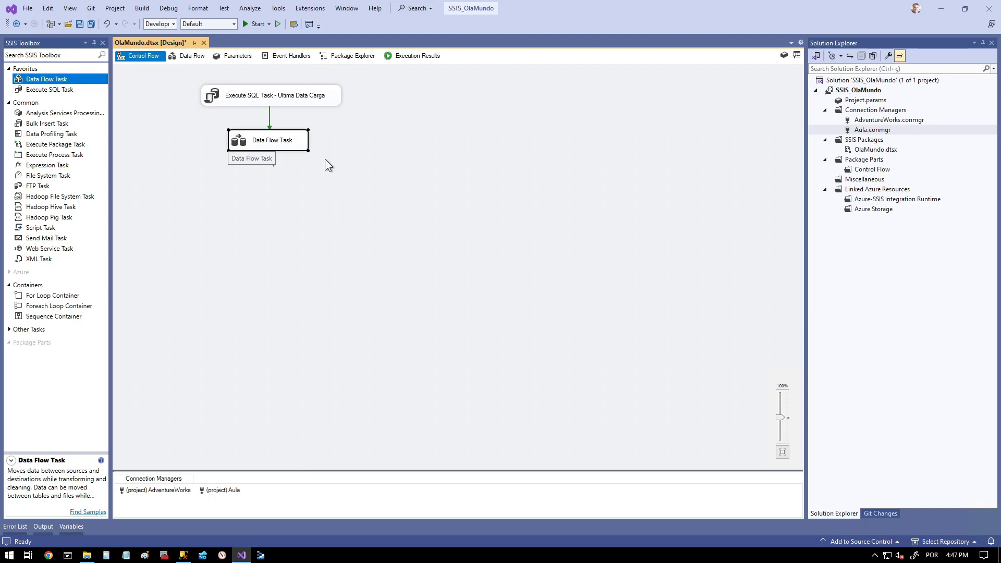
Add an OLE DB Source inside the Data Flow Task and rename it "Origem Orders"
{"action": "left_click", "coordinate": [189, 56]}
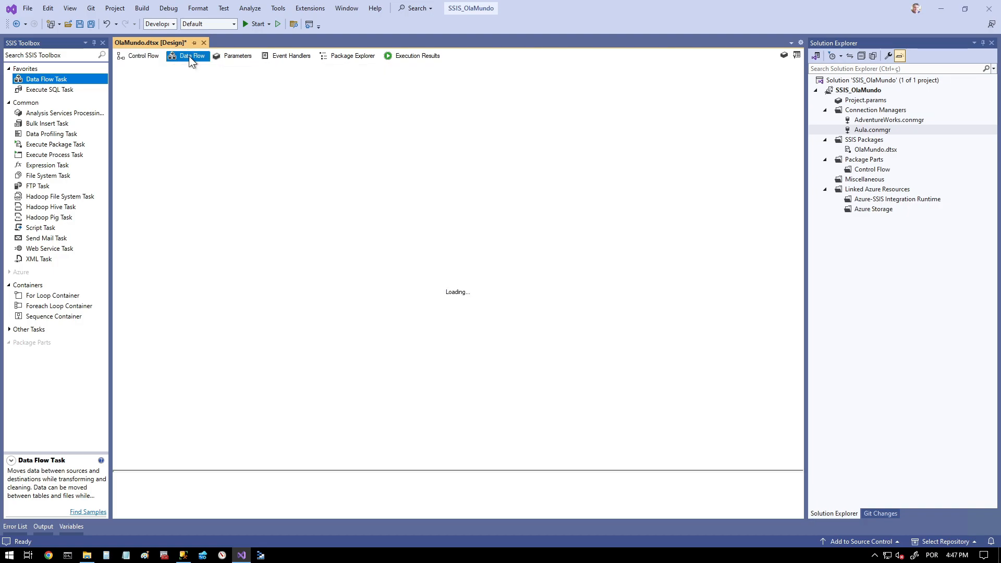
{"action": "left_click_drag", "start_coordinate": [55, 111], "coordinate": [288, 113]}
{"action": "right_click", "coordinate": [316, 117]}
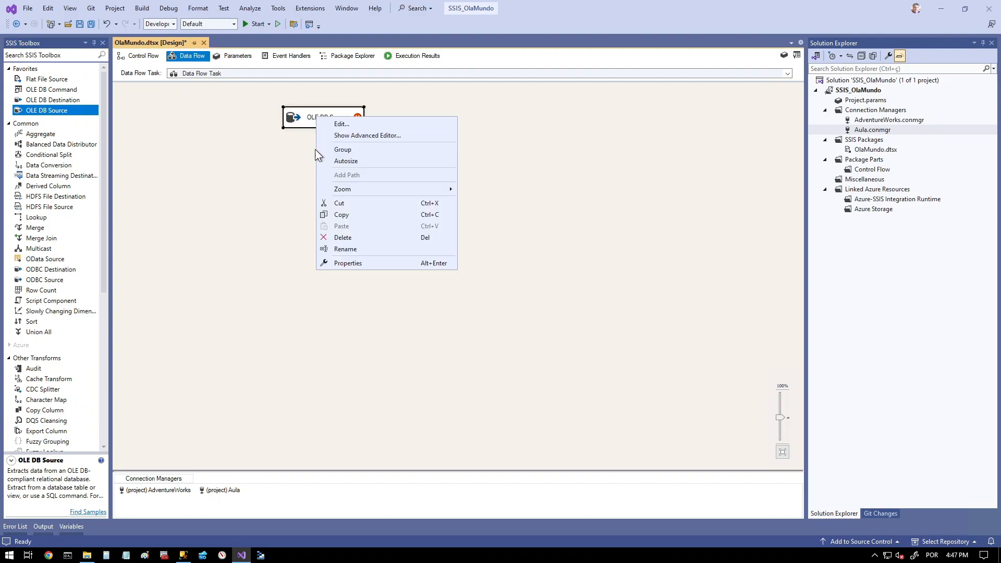
{"action": "left_click", "coordinate": [340, 248]}
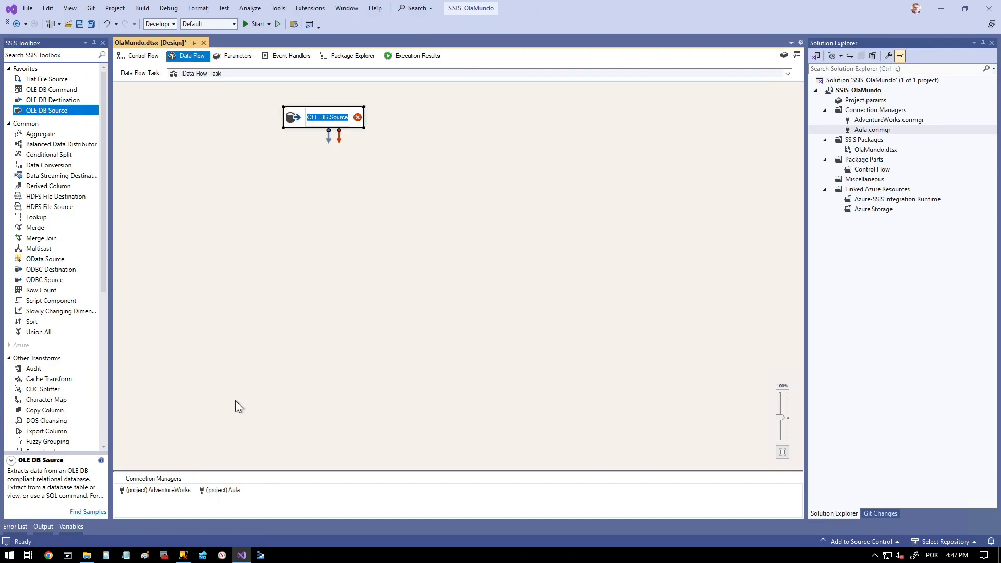
{"action": "type", "text": "Origem O"}
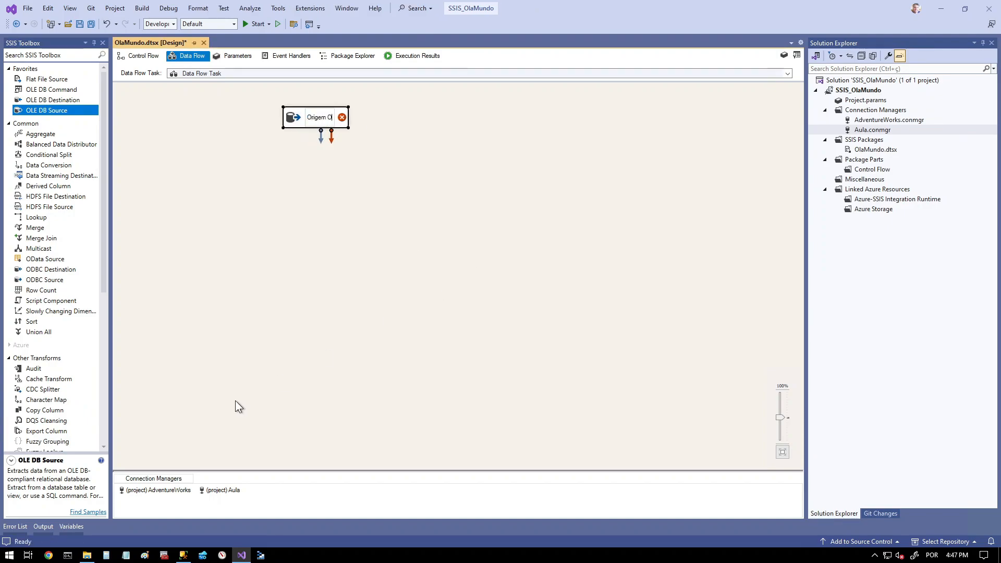
{"action": "type", "text": "rders"}
{"action": "left_click", "coordinate": [283, 337]}
Switch to SQL Server Management Studio and copy the Data Flow SELECT from AdventureWorks.Sales.SalesOrderHeader through its WHERE ModifiedDate > '20131231' clause, without the ORDER BY
{"action": "left_click", "coordinate": [183, 554]}
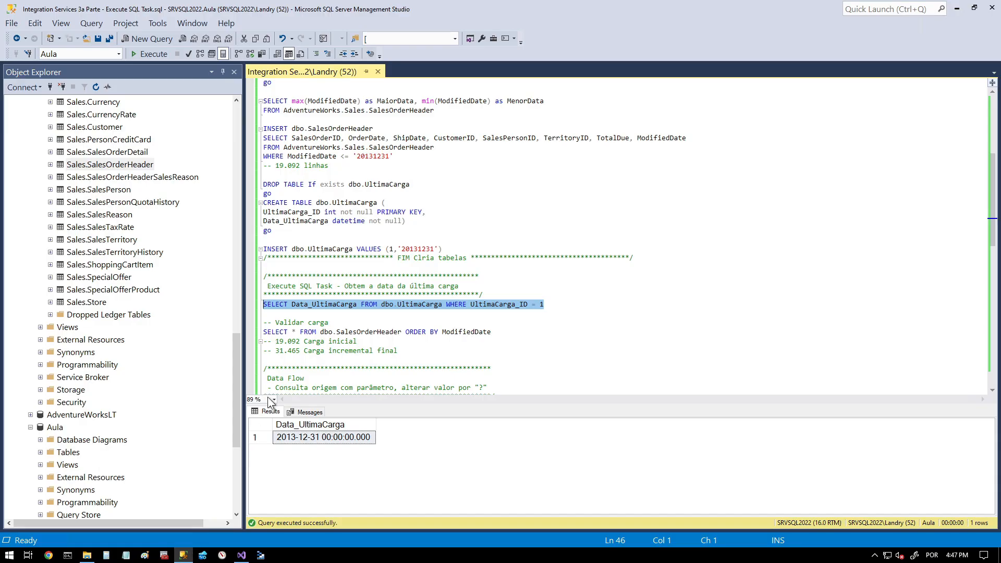
{"action": "left_click", "coordinate": [429, 289]}
{"action": "scroll", "coordinate": [419, 291], "scroll_direction": "down", "scroll_amount": 5}
{"action": "scroll", "coordinate": [418, 291], "scroll_direction": "down", "scroll_amount": 1}
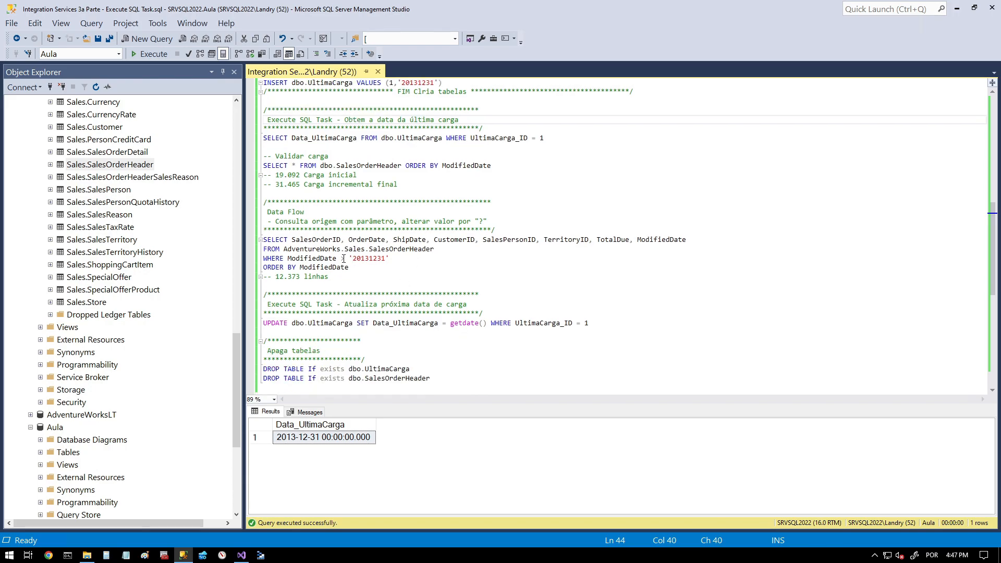
{"action": "left_click_drag", "start_coordinate": [350, 258], "coordinate": [389, 259]}
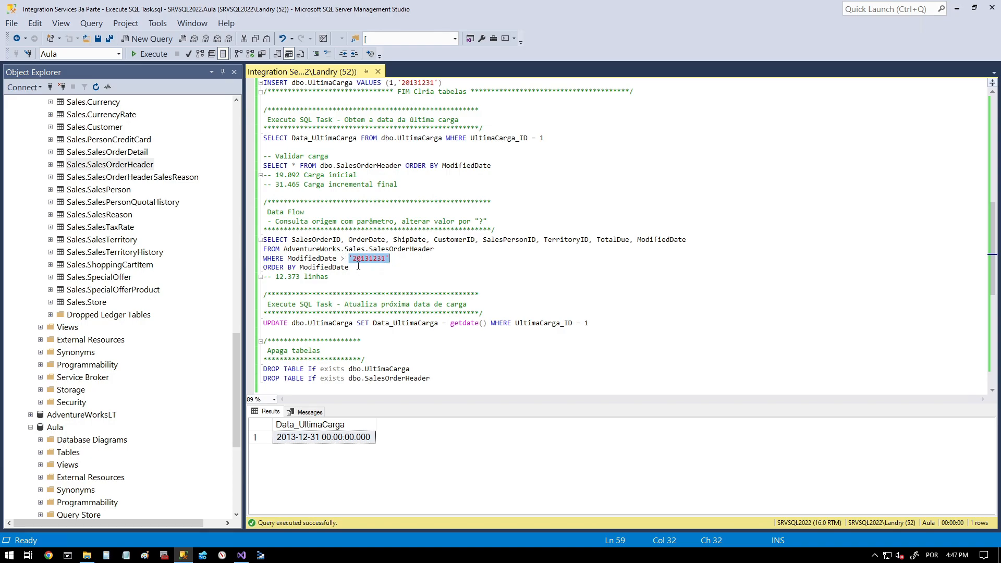
{"action": "double_click", "coordinate": [325, 260]}
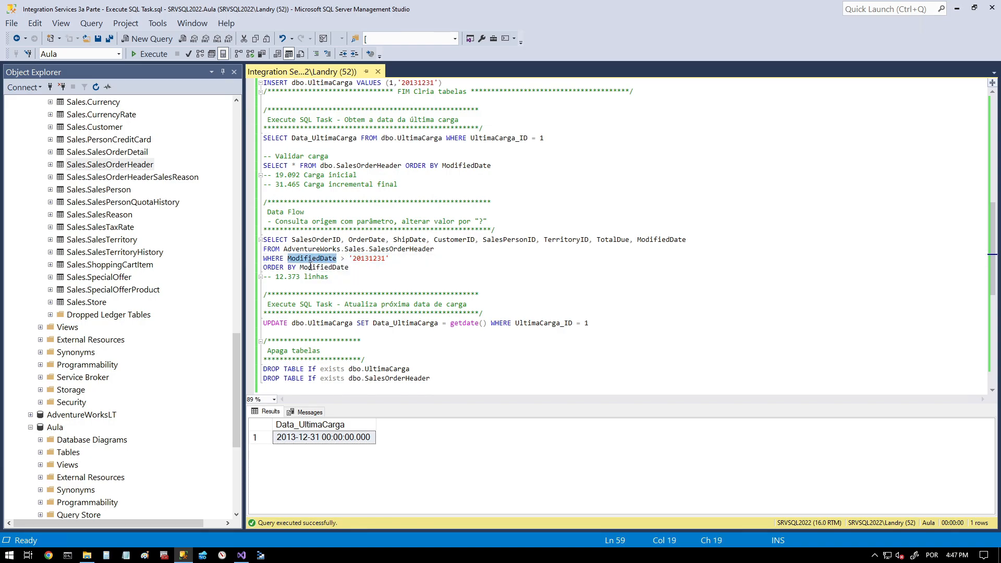
{"action": "left_click_drag", "start_coordinate": [350, 258], "coordinate": [263, 239]}
{"action": "key", "text": "ctrl+c"}
{"action": "left_click", "coordinate": [355, 261]}
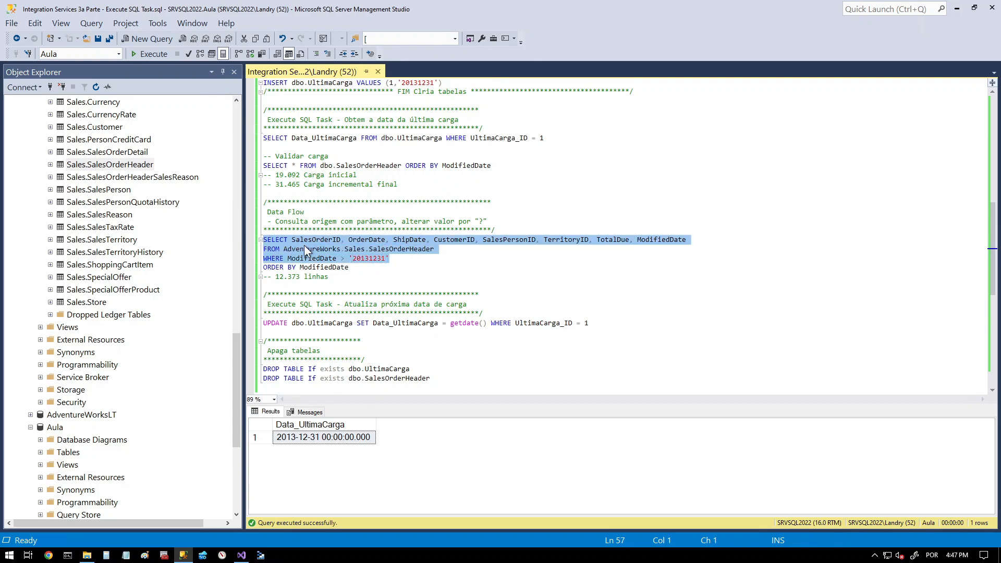
Switch to Visual Studio, open the editor of the Origem Orders source and set its data access mode to SQL command
{"action": "left_click", "coordinate": [241, 555]}
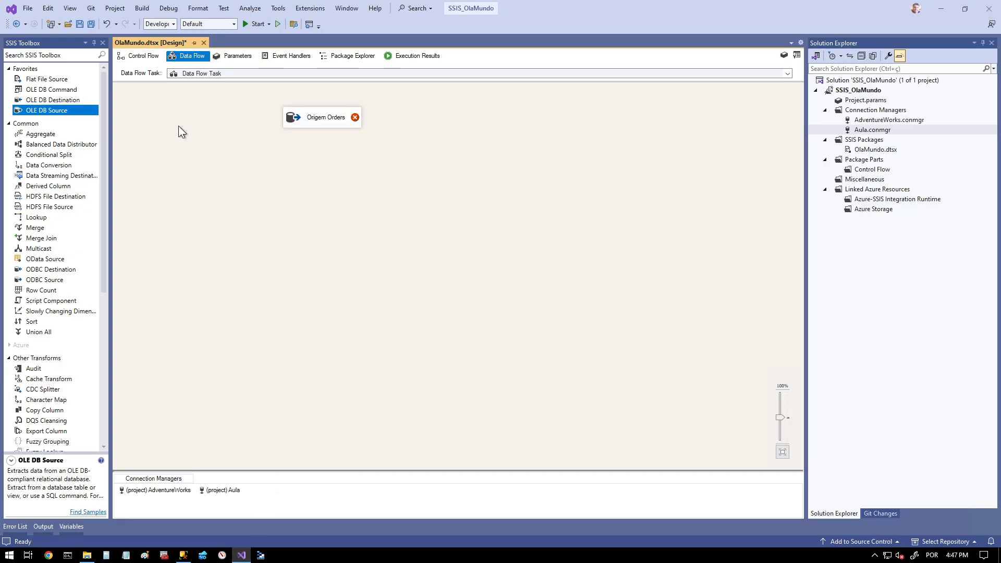
{"action": "left_click", "coordinate": [306, 119]}
{"action": "right_click", "coordinate": [306, 118]}
{"action": "left_click", "coordinate": [321, 126]}
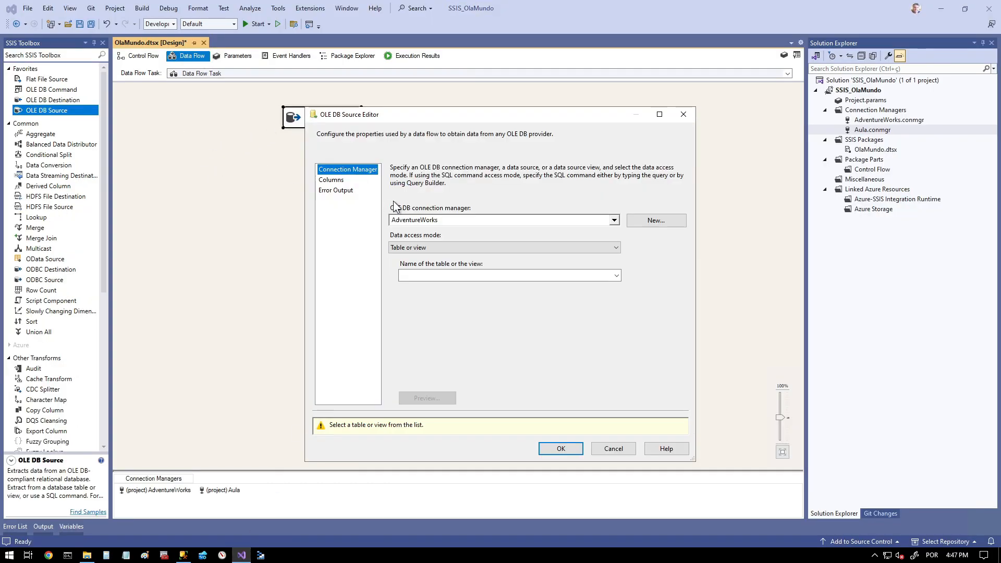
{"action": "left_click", "coordinate": [449, 247]}
{"action": "left_click", "coordinate": [443, 273]}
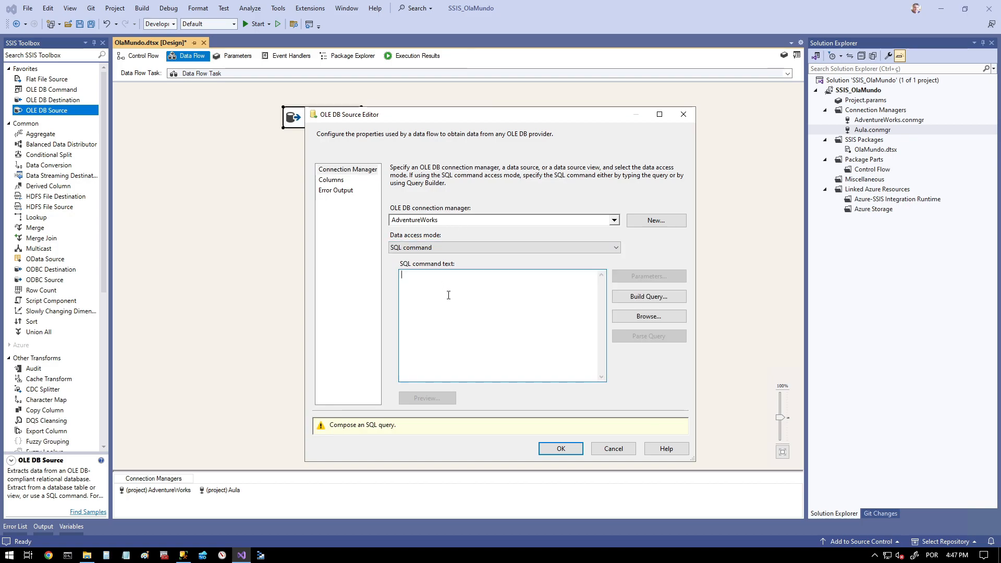
Paste the copied SELECT as the source's SQL command text and replace the date '20131231' with the parameter marker ?
{"action": "key", "text": "ctrl+v"}
{"action": "left_click_drag", "start_coordinate": [469, 298], "coordinate": [498, 299]}
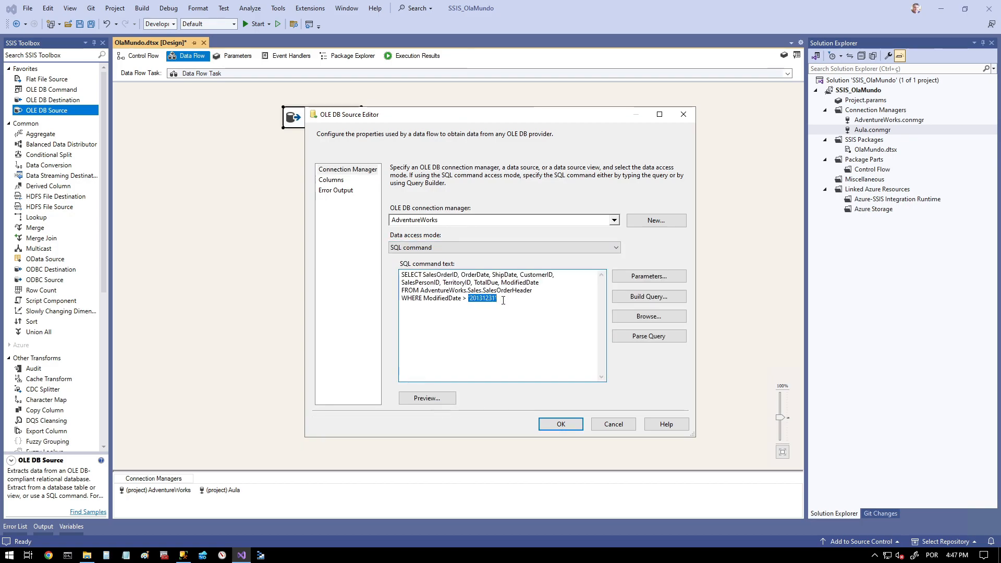
{"action": "type", "text": "?"}
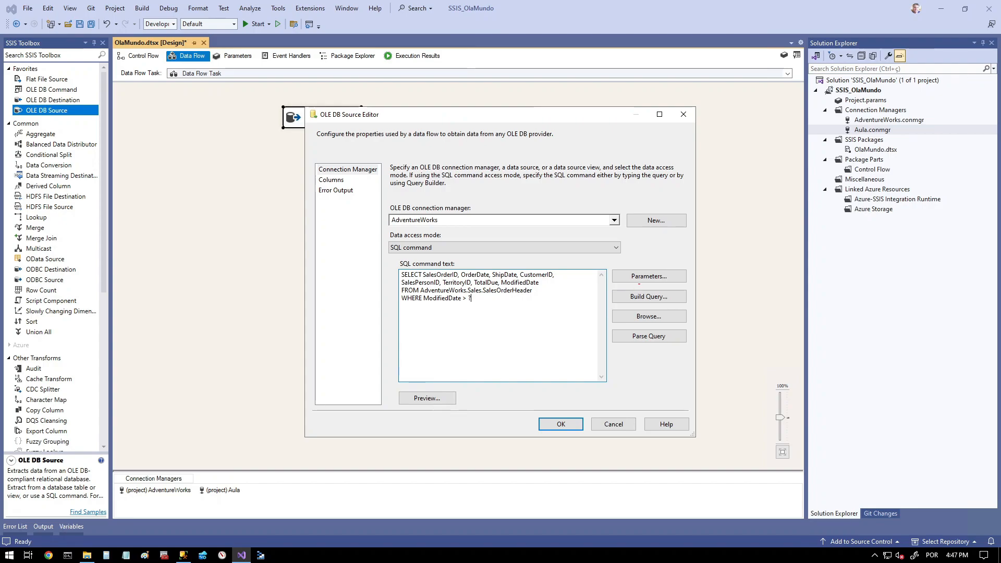
{"action": "left_click_drag", "start_coordinate": [603, 265], "coordinate": [693, 287]}
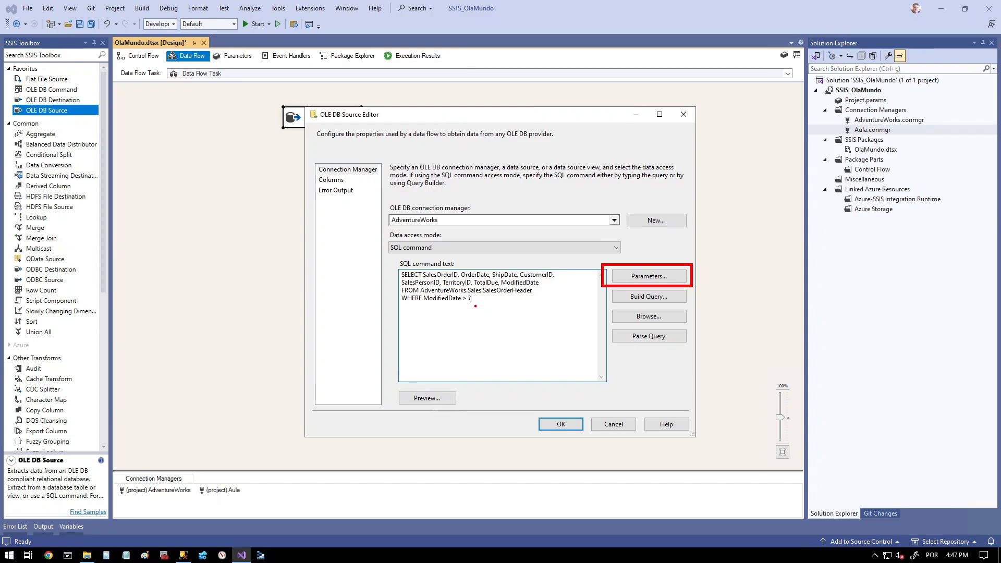
{"action": "left_click_drag", "start_coordinate": [475, 304], "coordinate": [464, 290]}
{"action": "key", "text": "Escape"}
Open the parameter mappings of the source query and rename the parameter as 0
{"action": "left_click", "coordinate": [614, 277]}
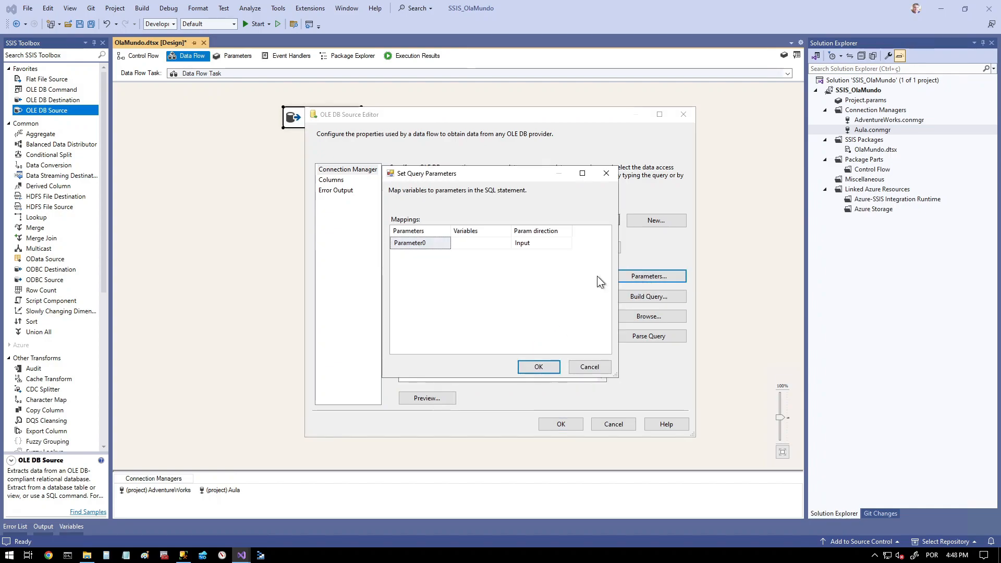
{"action": "left_click", "coordinate": [434, 244]}
{"action": "type", "text": "0"}
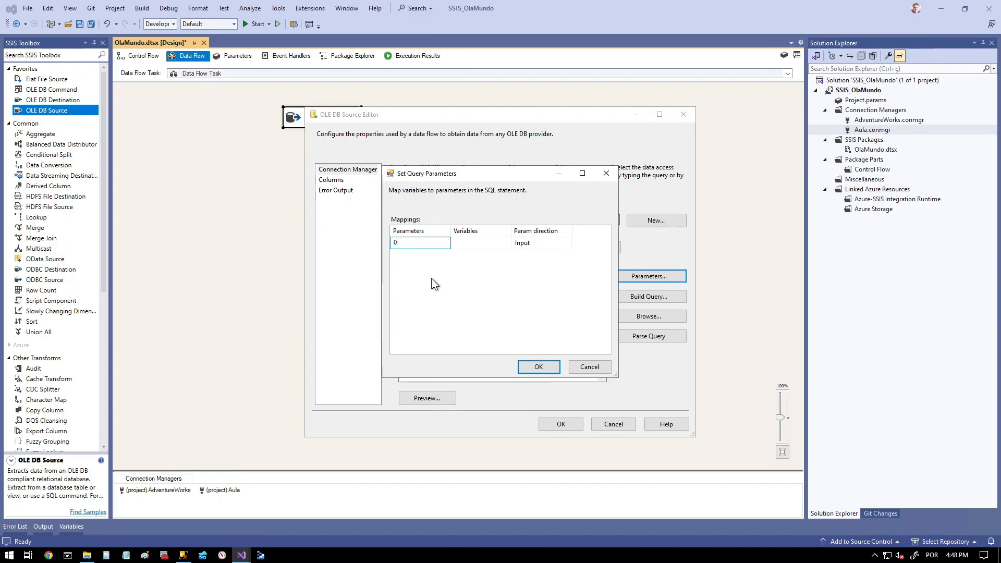
{"action": "left_click", "coordinate": [431, 275]}
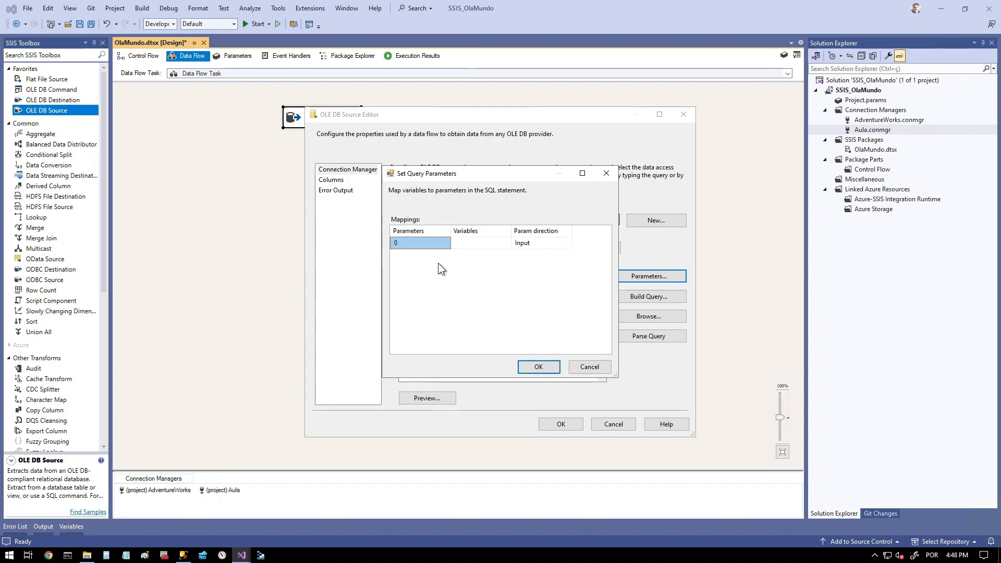
Map parameter 0 to the variable User::vData_UltimaCarga and accept the settings of the Origem Orders source
{"action": "left_click", "coordinate": [474, 244]}
{"action": "left_click", "coordinate": [506, 243]}
{"action": "left_click_drag", "start_coordinate": [505, 261], "coordinate": [503, 321]}
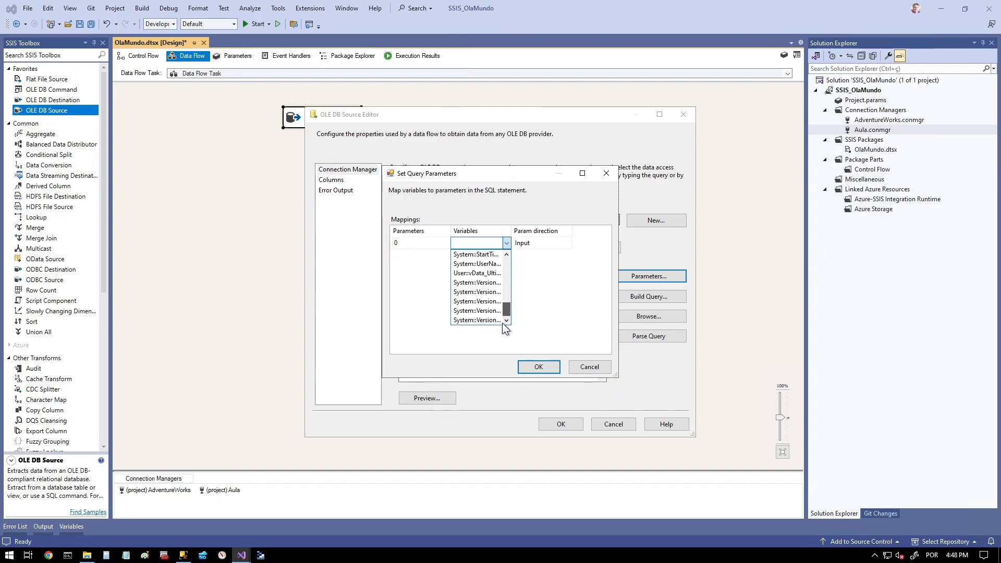
{"action": "left_click", "coordinate": [483, 272]}
{"action": "left_click_drag", "start_coordinate": [511, 231], "coordinate": [553, 230]}
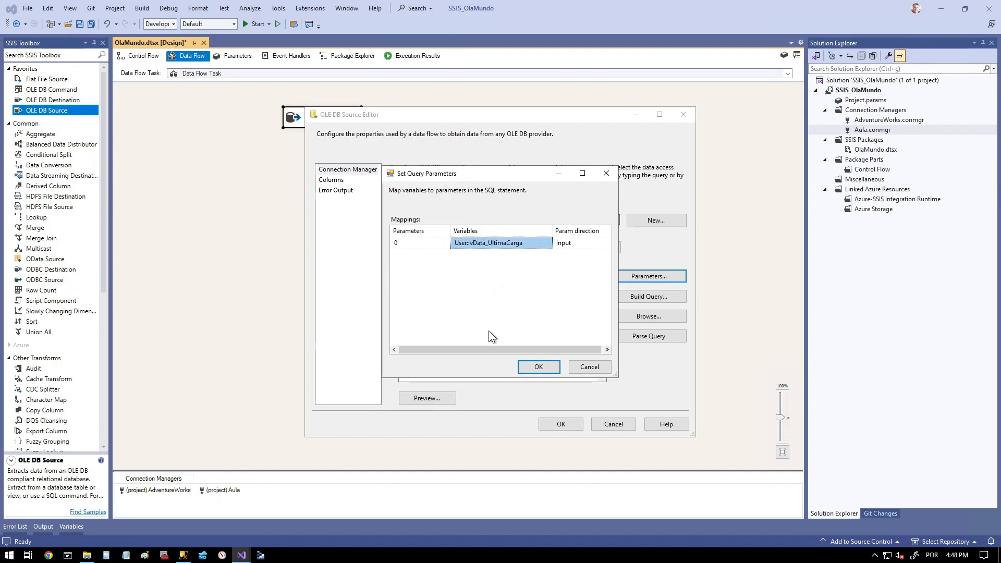
{"action": "left_click", "coordinate": [539, 366]}
{"action": "left_click", "coordinate": [559, 425]}
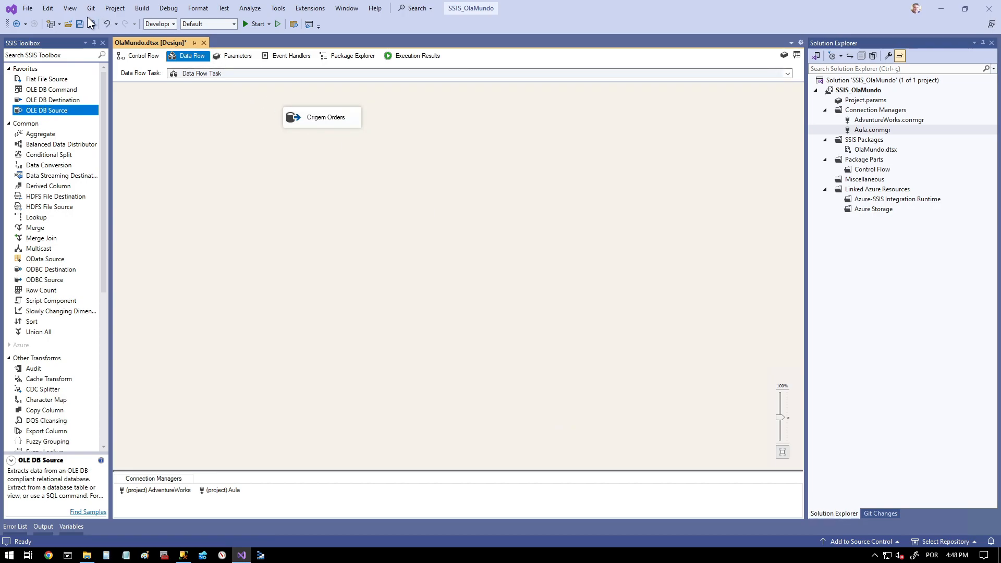
Save the package and test-run it, ending back in design mode
{"action": "left_click", "coordinate": [80, 23]}
{"action": "left_click", "coordinate": [249, 27]}
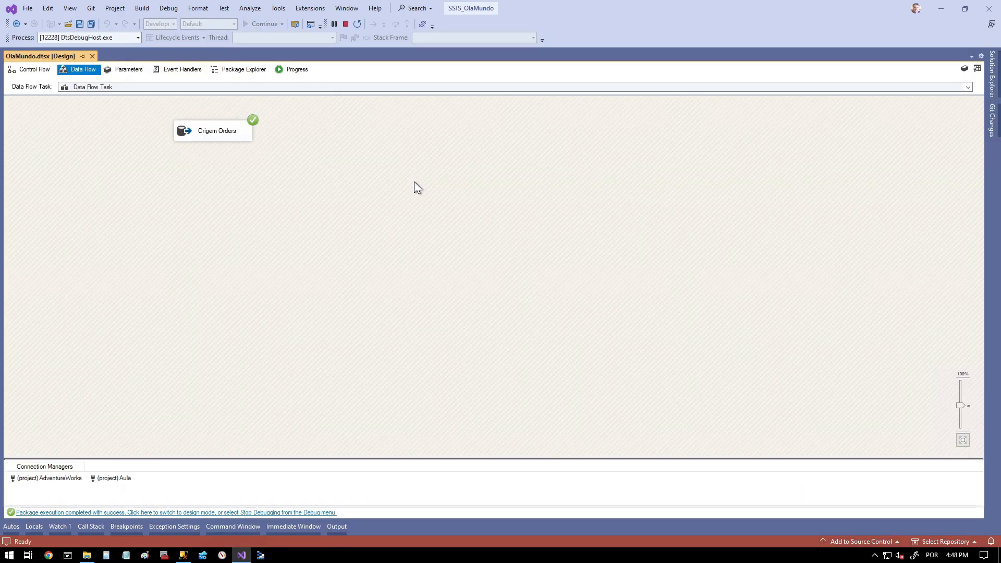
{"action": "left_click", "coordinate": [283, 513]}
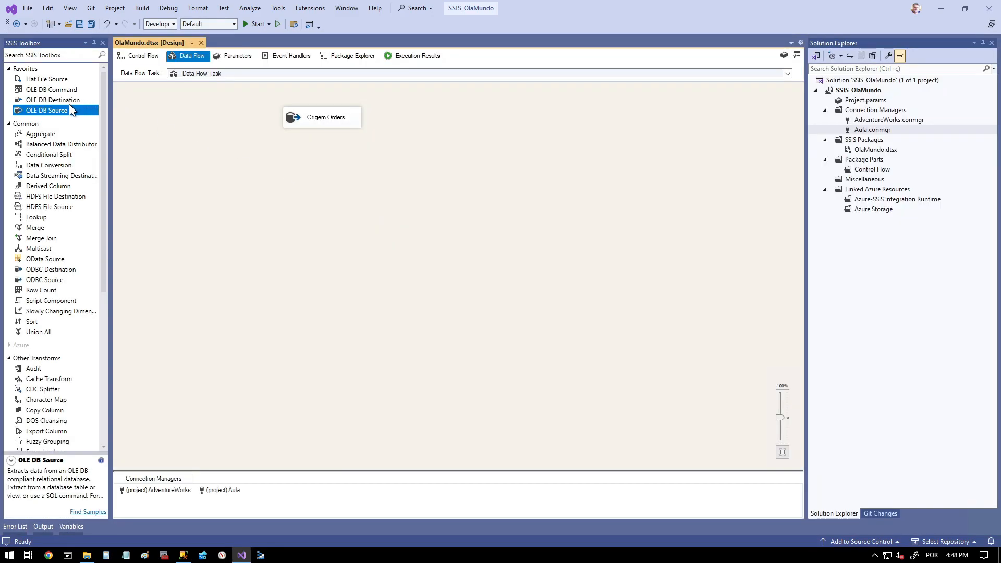
Add an OLE DB Destination to the data flow and rename it INSERT
{"action": "left_click_drag", "start_coordinate": [62, 100], "coordinate": [383, 221]}
{"action": "right_click", "coordinate": [385, 224]}
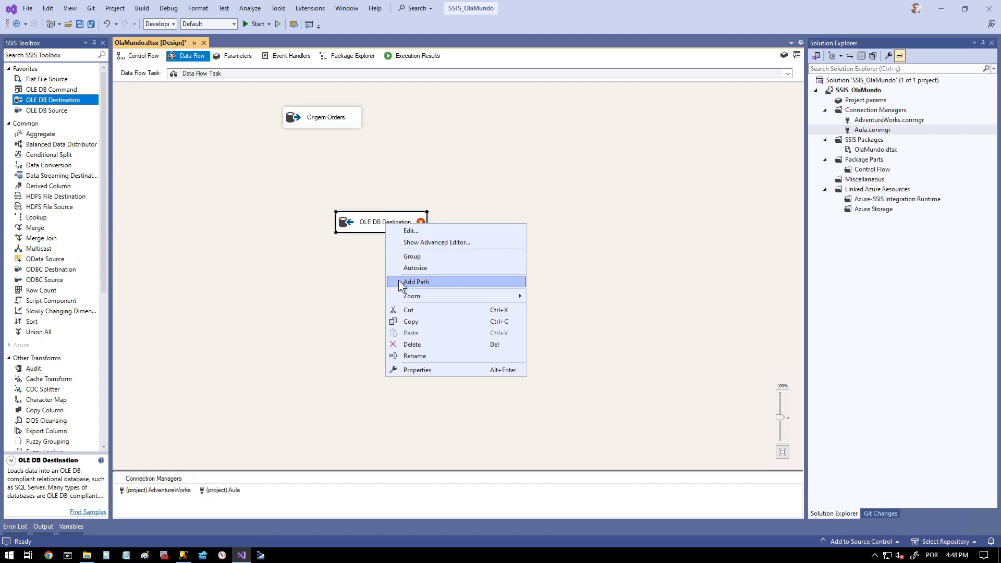
{"action": "left_click", "coordinate": [424, 355]}
{"action": "type", "text": "INSERT"}
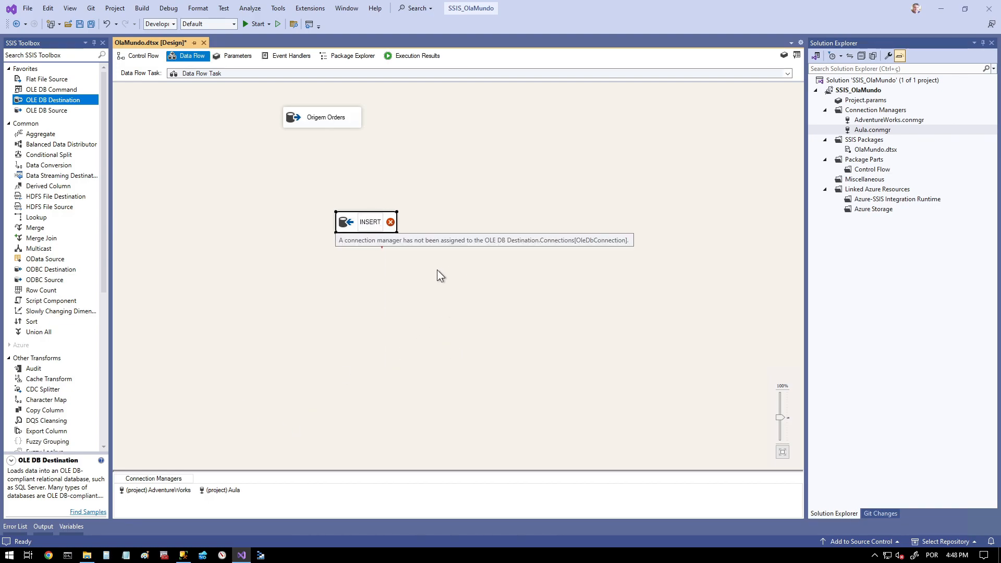
Place the INSERT destination directly below Origem Orders and connect the source's output to it
{"action": "left_click_drag", "start_coordinate": [369, 221], "coordinate": [324, 188]}
{"action": "left_click", "coordinate": [318, 119]}
{"action": "left_click_drag", "start_coordinate": [325, 136], "coordinate": [330, 179]}
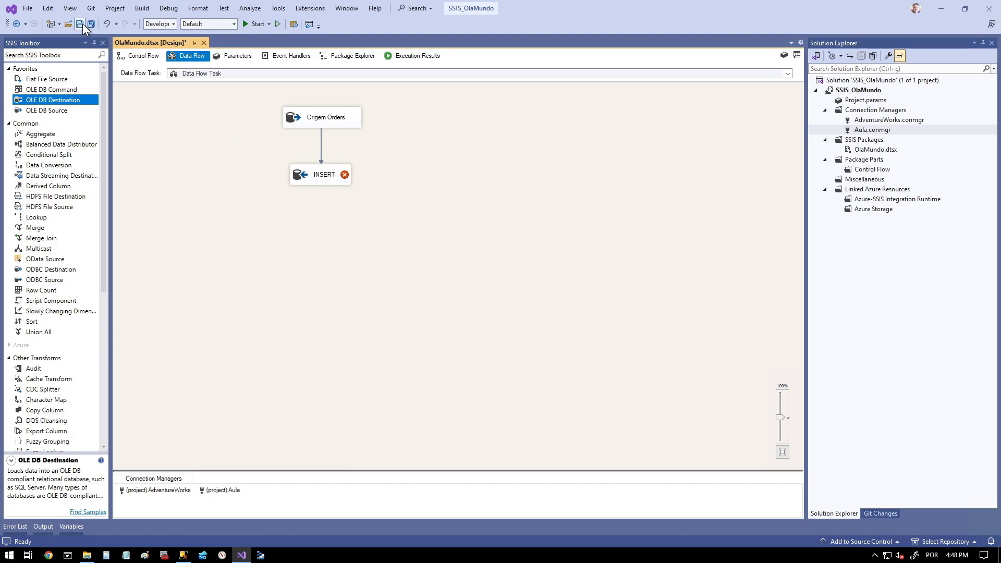
Set the INSERT destination's connection manager to Aula and its target table to [dbo].[SalesOrderHeader]
{"action": "right_click", "coordinate": [321, 176]}
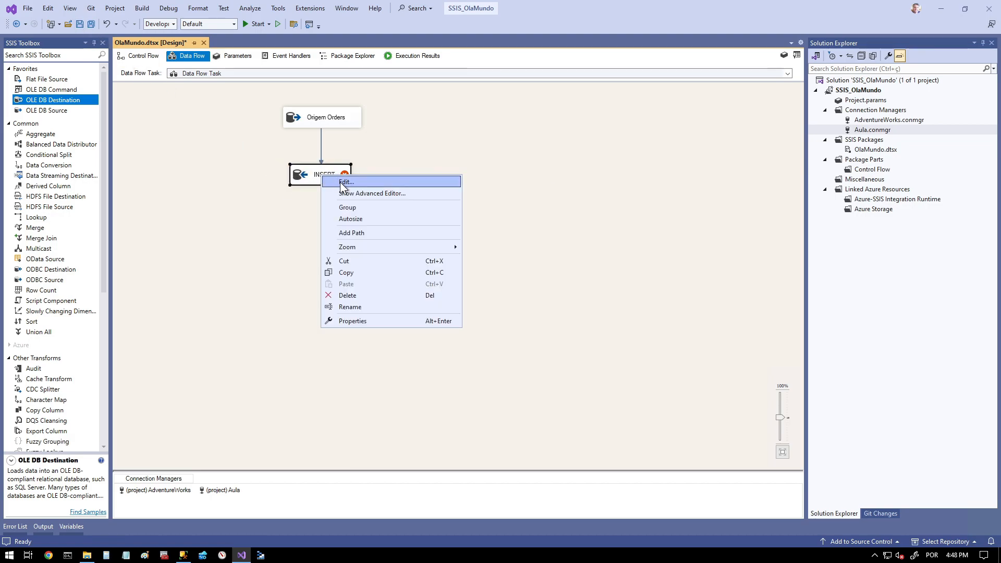
{"action": "left_click", "coordinate": [344, 181]}
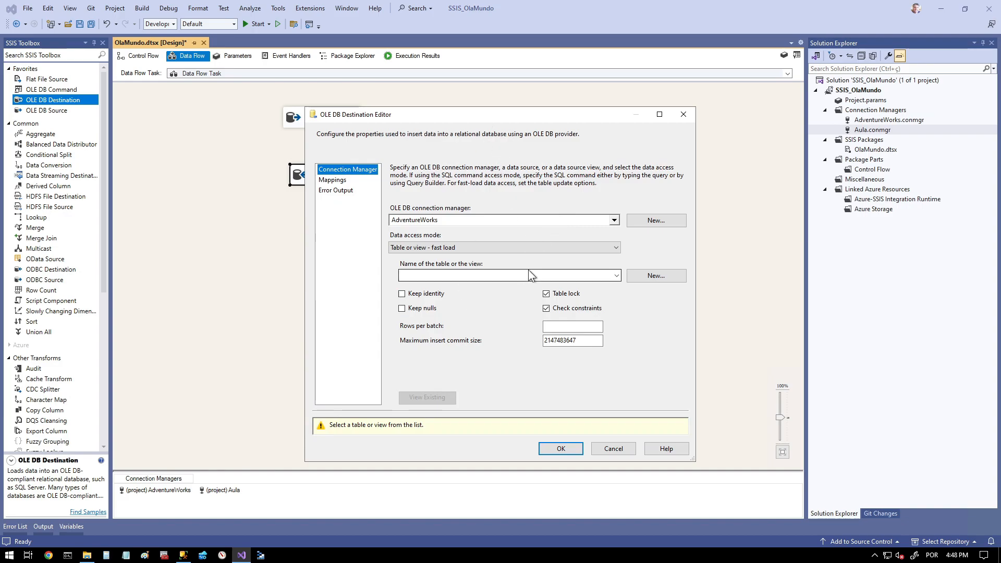
{"action": "left_click", "coordinate": [613, 221]}
{"action": "left_click", "coordinate": [424, 249]}
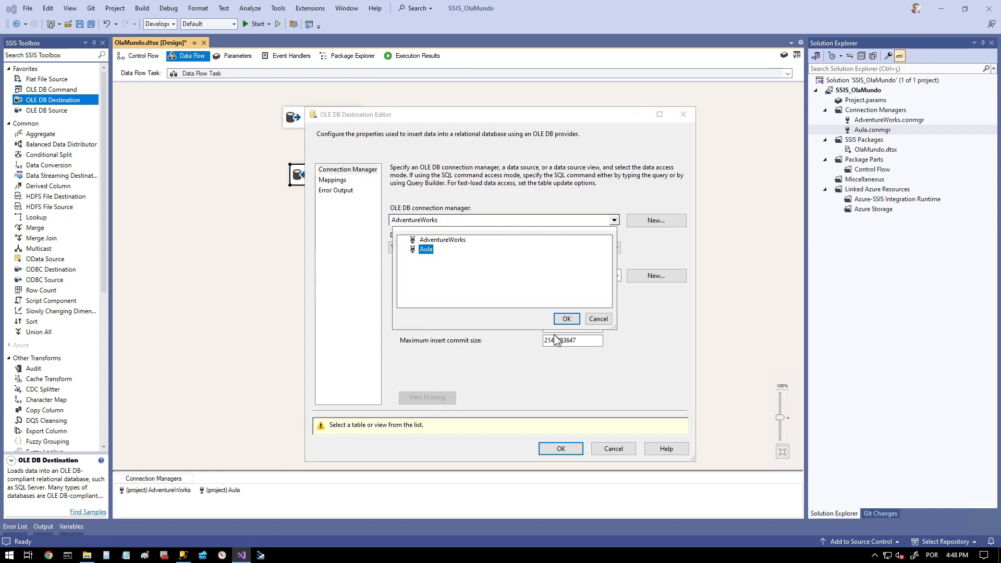
{"action": "left_click", "coordinate": [567, 318]}
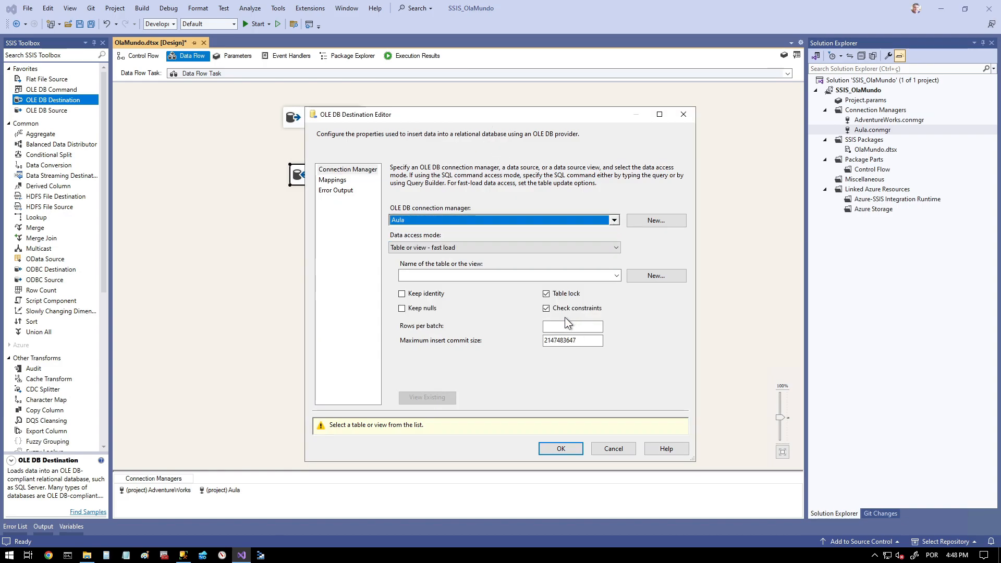
{"action": "left_click", "coordinate": [615, 276]}
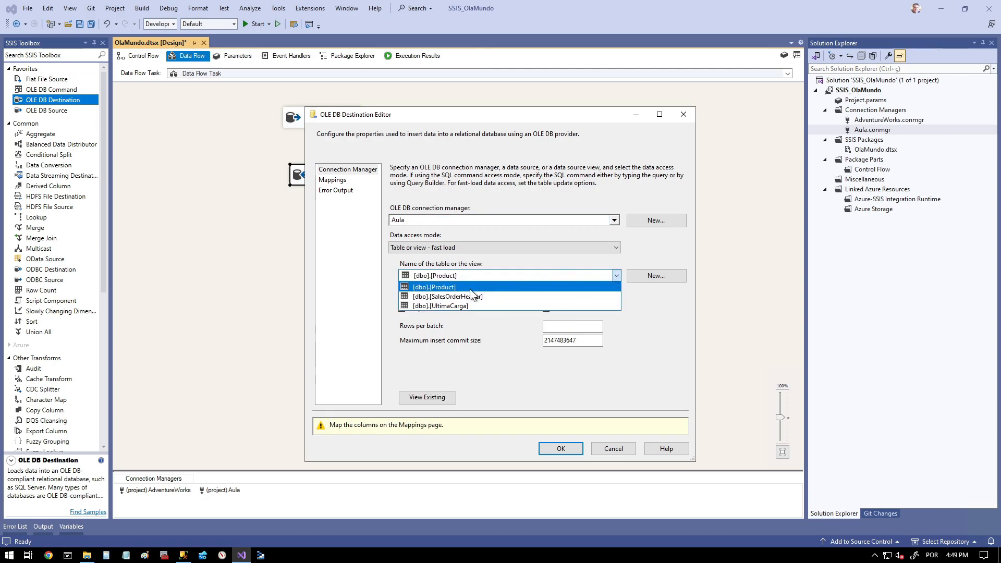
{"action": "left_click", "coordinate": [450, 296]}
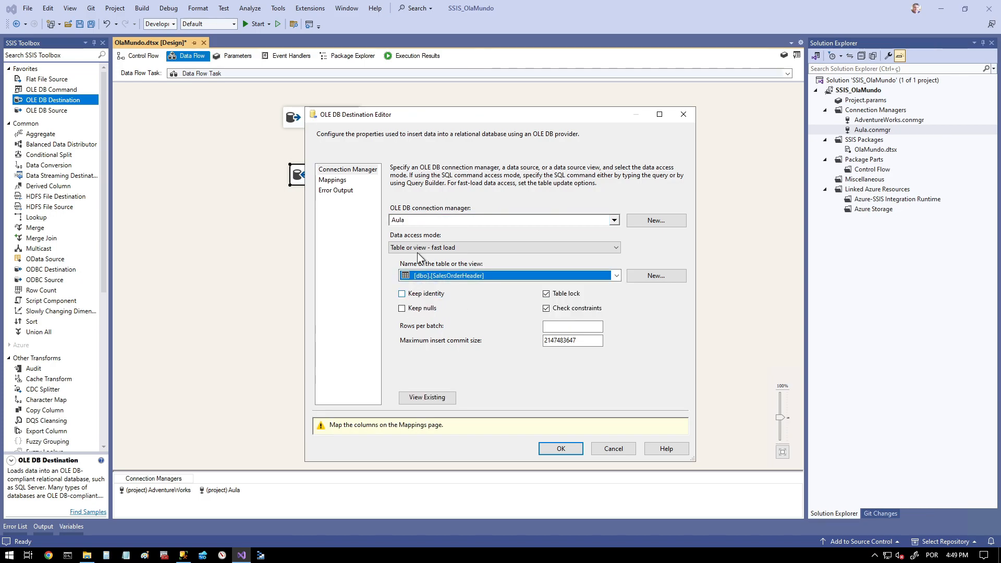
Review the same-name column mappings of the INSERT destination and accept its settings
{"action": "left_click", "coordinate": [343, 185]}
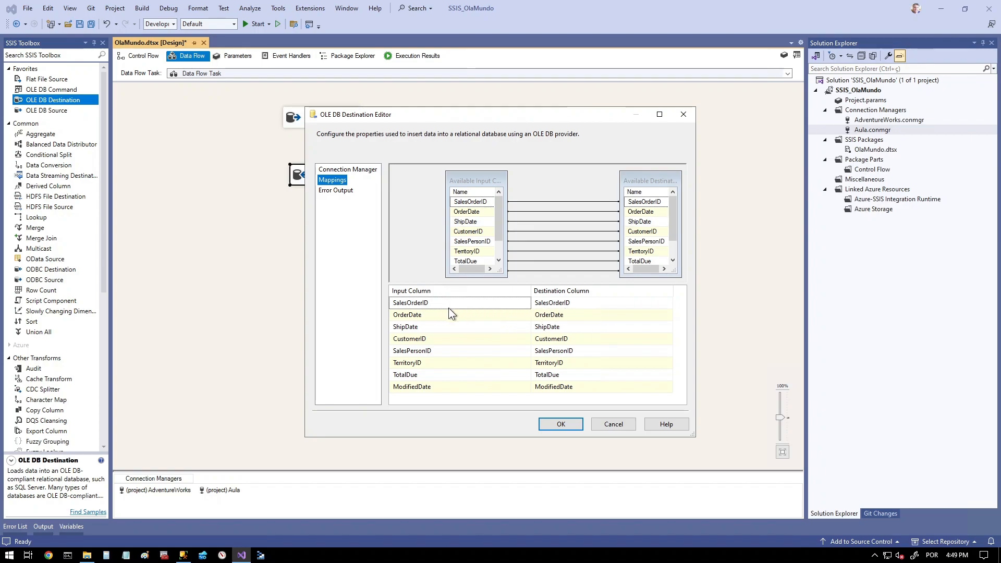
{"action": "left_click", "coordinate": [527, 316]}
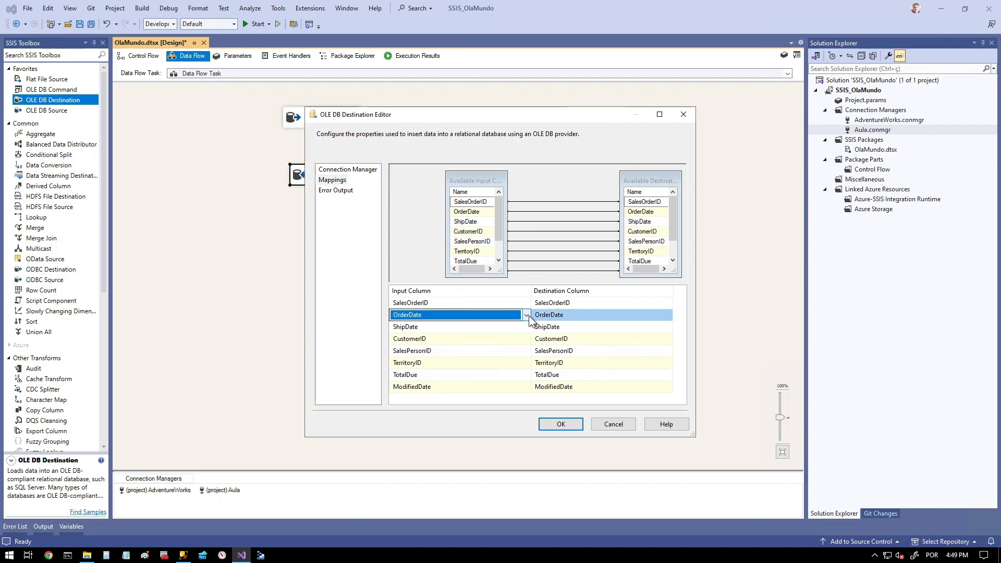
{"action": "left_click", "coordinate": [560, 425]}
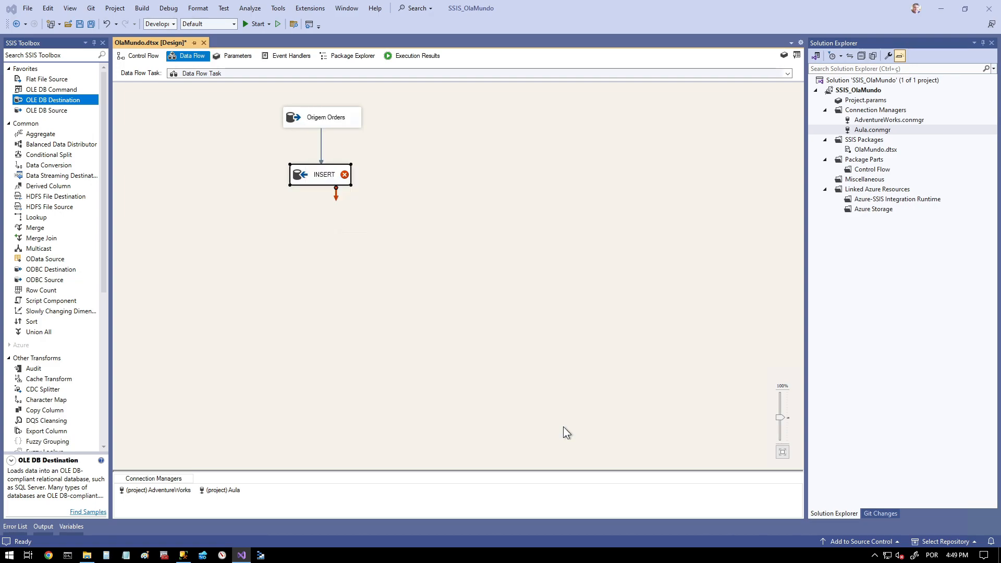
Return to the control flow, switch to SQL Server Management Studio and run the query selecting Data_UltimaCarga from dbo.UltimaCarga
{"action": "left_click", "coordinate": [142, 56]}
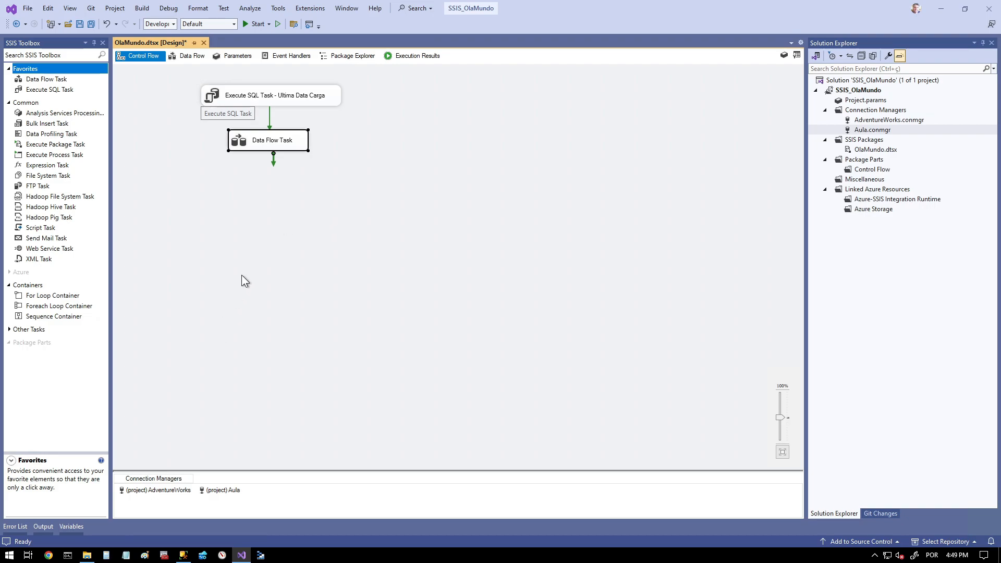
{"action": "left_click", "coordinate": [183, 555]}
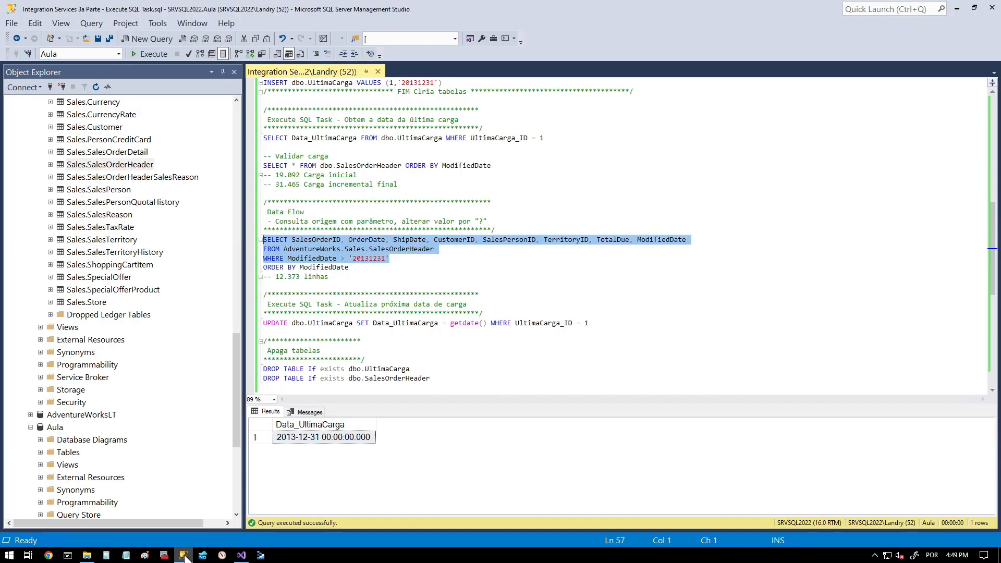
{"action": "left_click", "coordinate": [390, 216]}
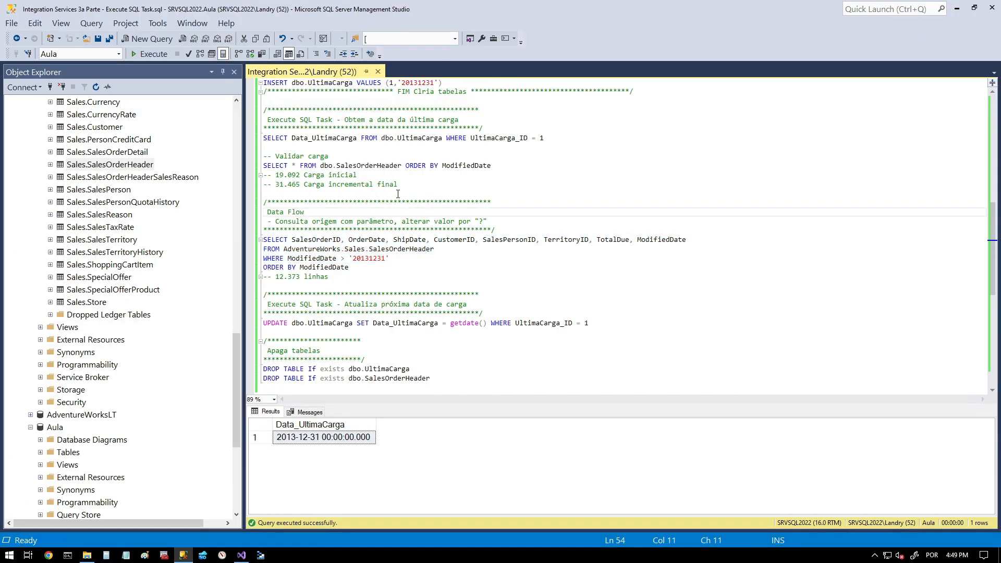
{"action": "left_click_drag", "start_coordinate": [448, 136], "coordinate": [233, 137]}
{"action": "left_click", "coordinate": [153, 55]}
Copy the statement UPDATE dbo.UltimaCarga SET Data_UltimaCarga = getdate() WHERE UltimaCarga_ID = 1 from the script
{"action": "scroll", "coordinate": [387, 249], "scroll_direction": "down", "scroll_amount": 4}
{"action": "left_click_drag", "start_coordinate": [588, 214], "coordinate": [259, 213]}
{"action": "key", "text": "ctrl+c"}
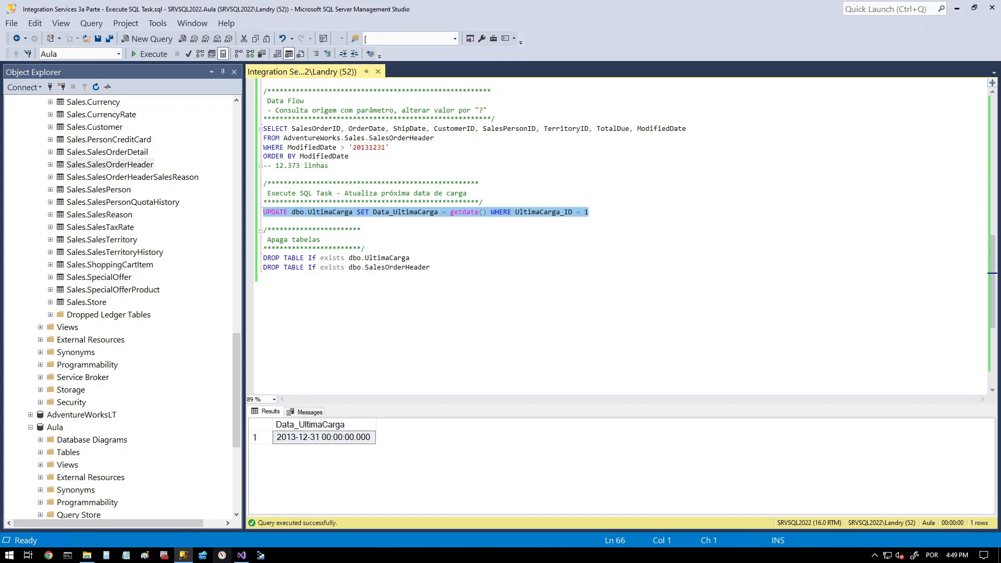
Switch to Visual Studio, add a second Execute SQL Task below the Data Flow Task and rename it "Execute SQL Task - Atualiza Data Carga"
{"action": "left_click", "coordinate": [245, 551]}
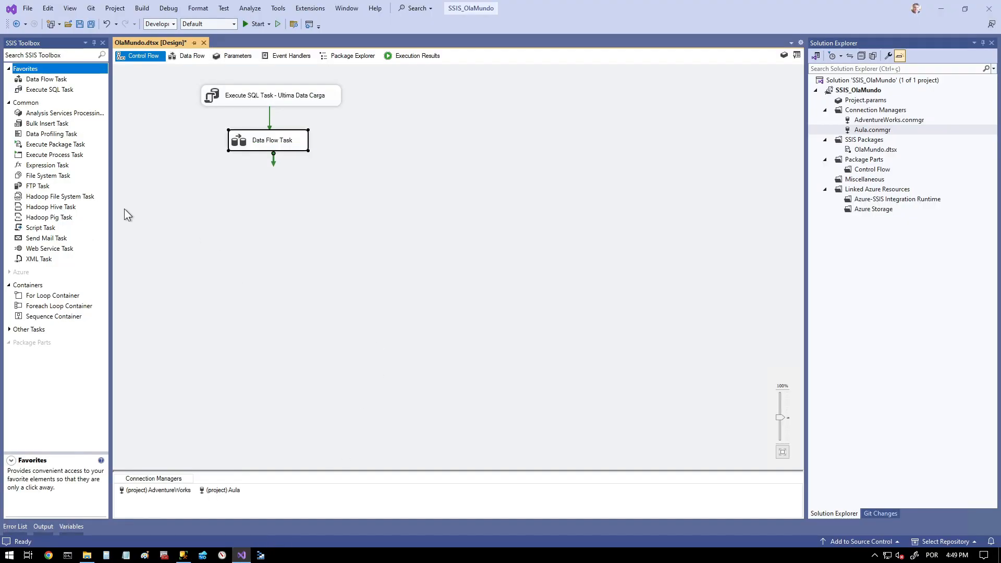
{"action": "left_click_drag", "start_coordinate": [51, 90], "coordinate": [263, 207]}
{"action": "right_click", "coordinate": [263, 208]}
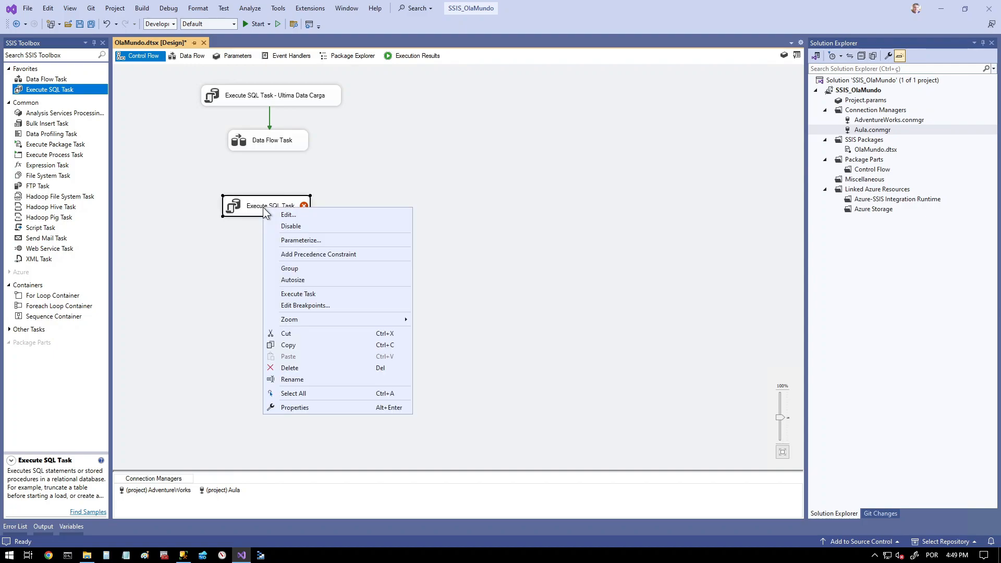
{"action": "left_click", "coordinate": [299, 380]}
{"action": "left_click", "coordinate": [294, 206]}
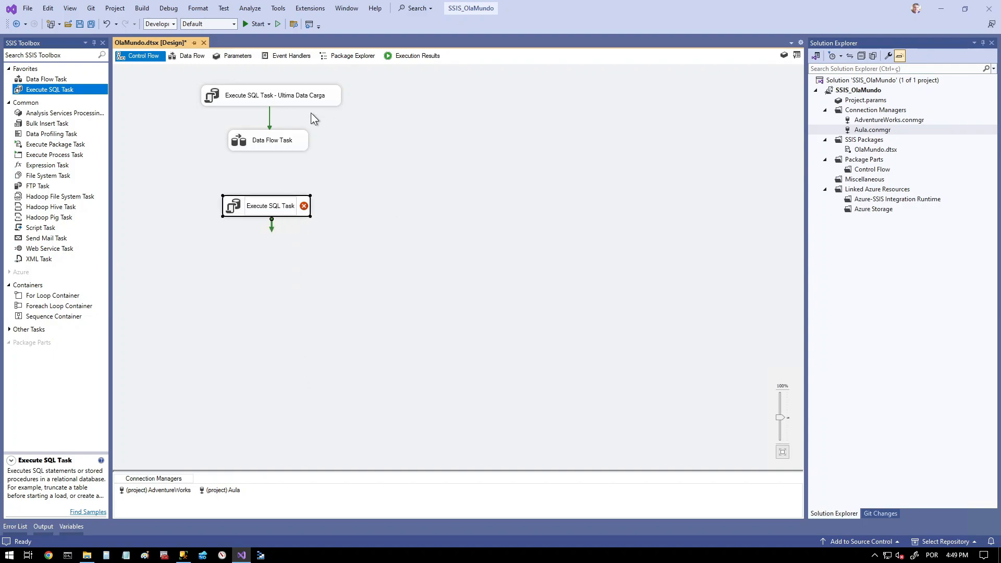
{"action": "type", "text": "- Au"}
{"action": "key", "text": "BackSpace"}
{"action": "type", "text": "tuali"}
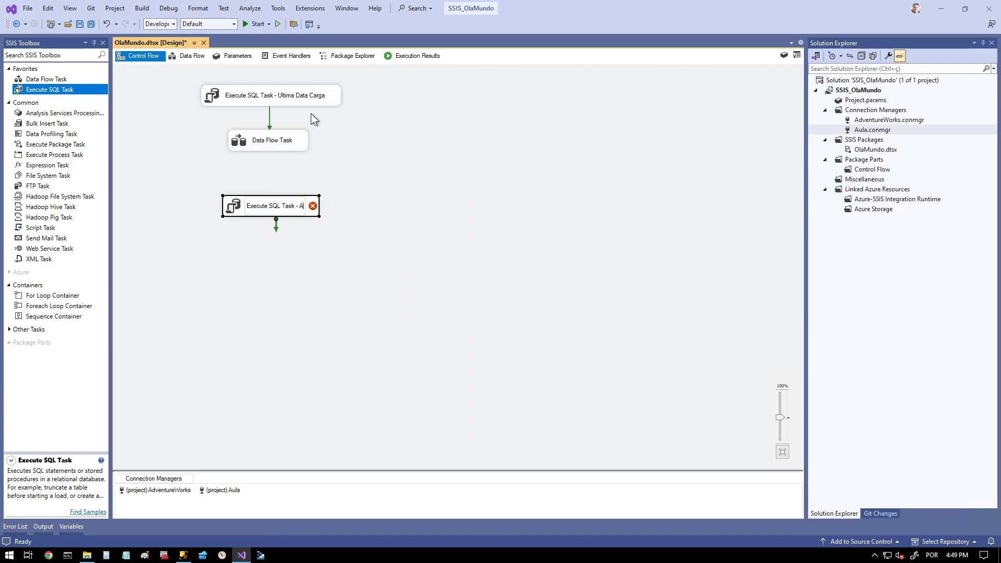
{"action": "type", "text": "za"}
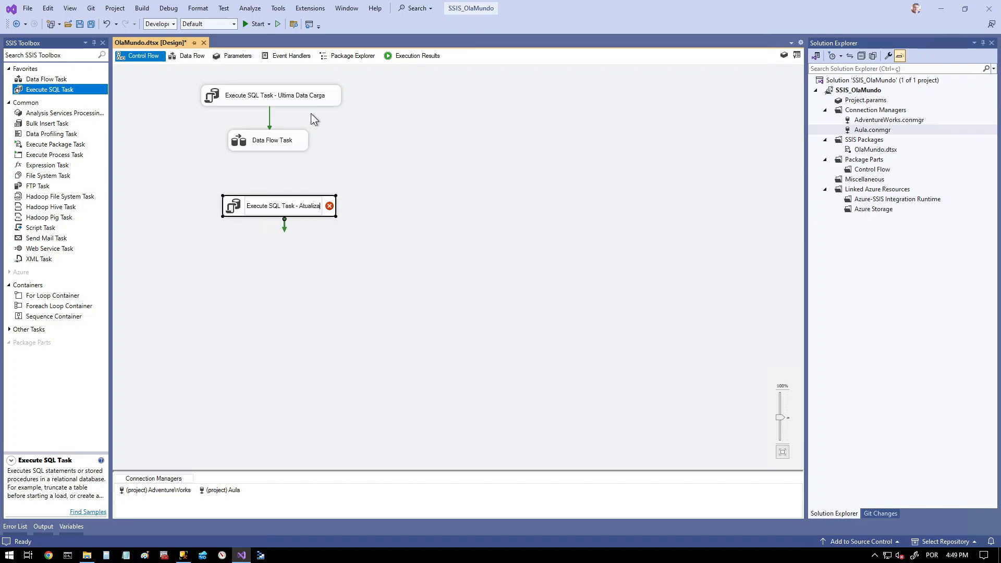
{"action": "type", "text": " Data Carga"}
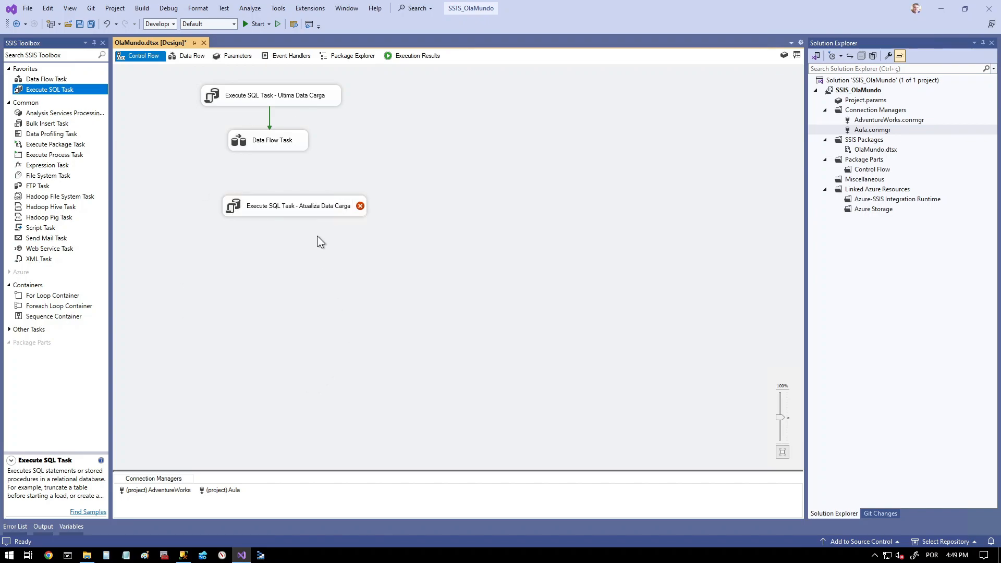
Align the Atualiza Data Carga task under the Data Flow Task and connect the Data Flow Task to it
{"action": "left_click_drag", "start_coordinate": [324, 209], "coordinate": [283, 198]}
{"action": "left_click", "coordinate": [272, 146]}
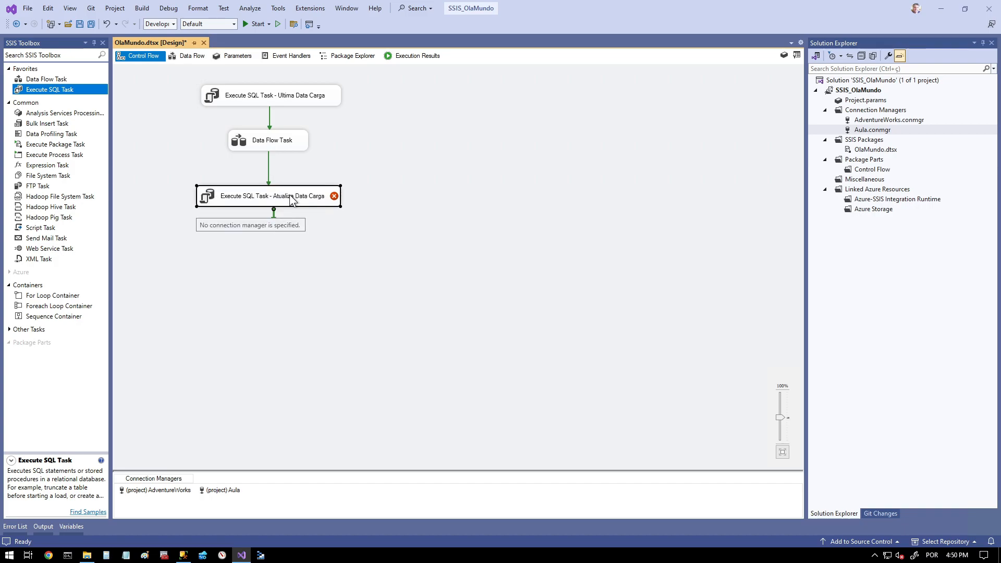
Open the editor of the Atualiza Data Carga task and set its connection to Aula
{"action": "right_click", "coordinate": [284, 198]}
{"action": "left_click", "coordinate": [318, 202]}
{"action": "left_click", "coordinate": [568, 286]}
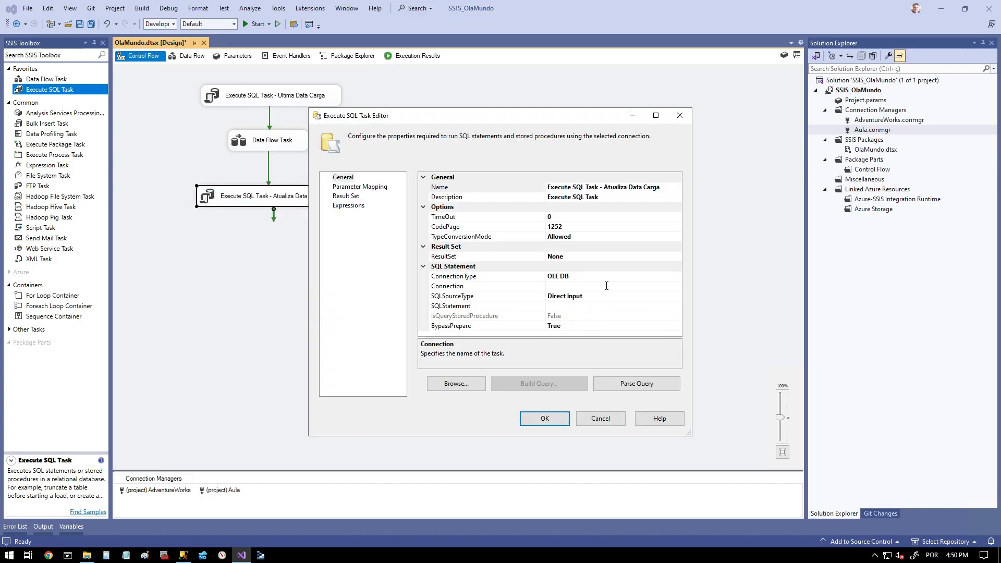
{"action": "left_click", "coordinate": [568, 286]}
{"action": "left_click", "coordinate": [555, 314]}
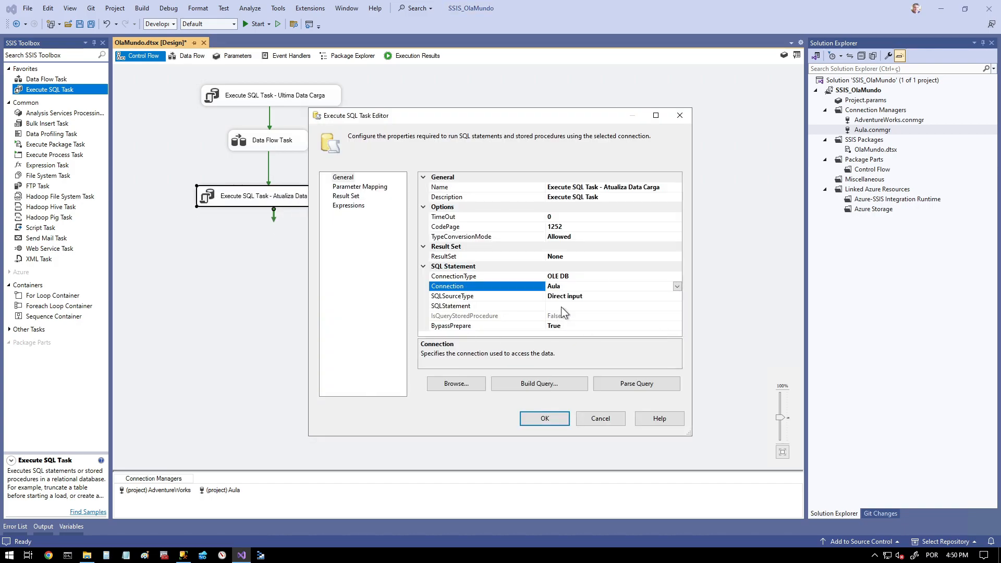
Set the SQL statement to the copied UPDATE dbo.UltimaCarga SET Data_UltimaCarga = getdate() WHERE UltimaCarga_ID = 1, accept the task editor and save the package
{"action": "left_click", "coordinate": [562, 306]}
{"action": "left_click", "coordinate": [677, 307]}
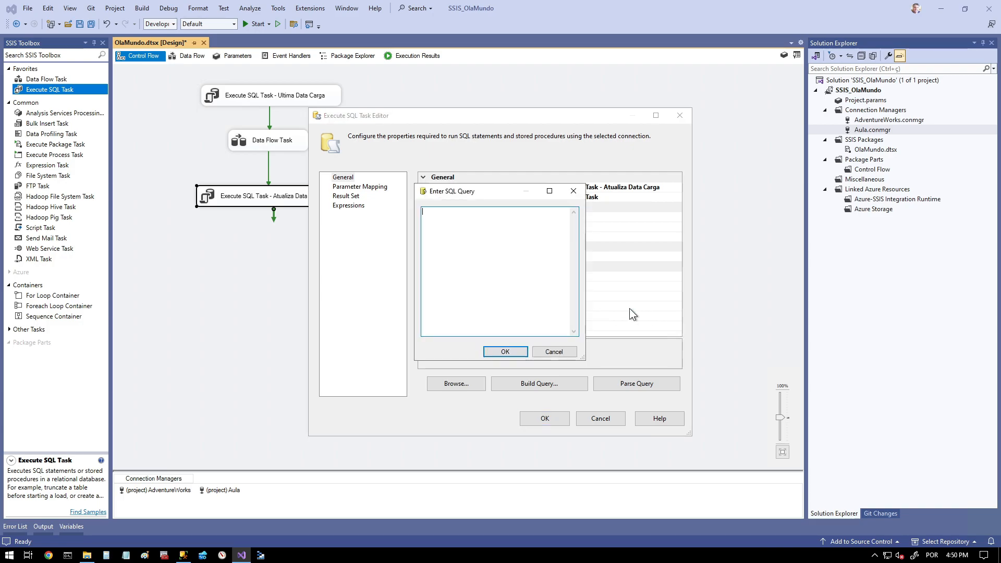
{"action": "key", "text": "ctrl+v"}
{"action": "left_click", "coordinate": [505, 352]}
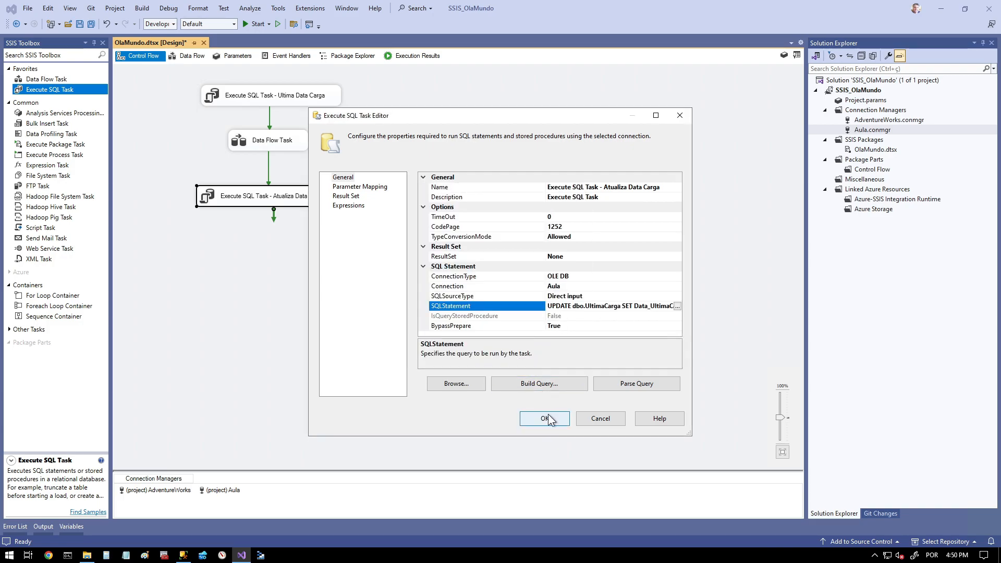
{"action": "left_click", "coordinate": [545, 418]}
{"action": "left_click", "coordinate": [459, 274]}
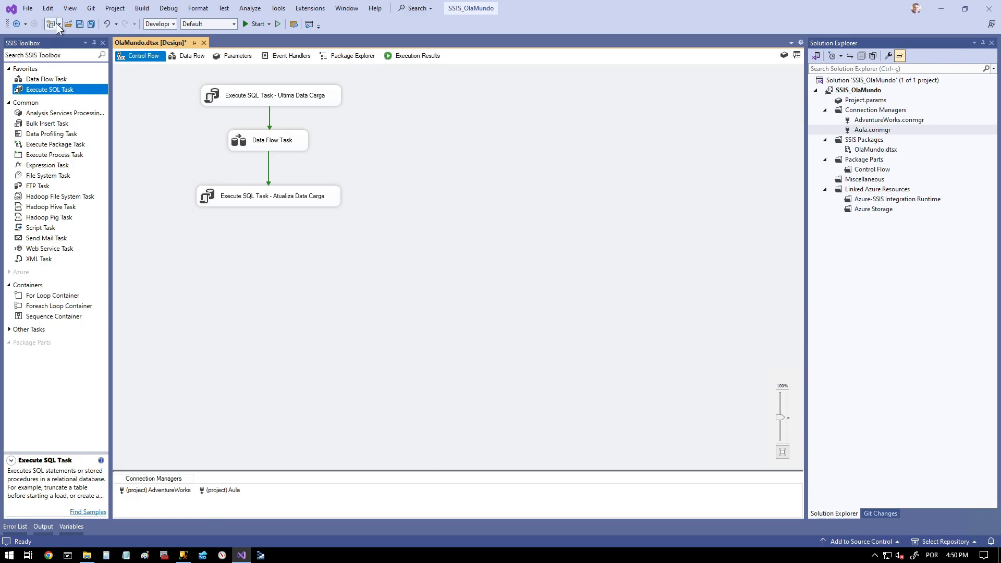
{"action": "left_click", "coordinate": [81, 24]}
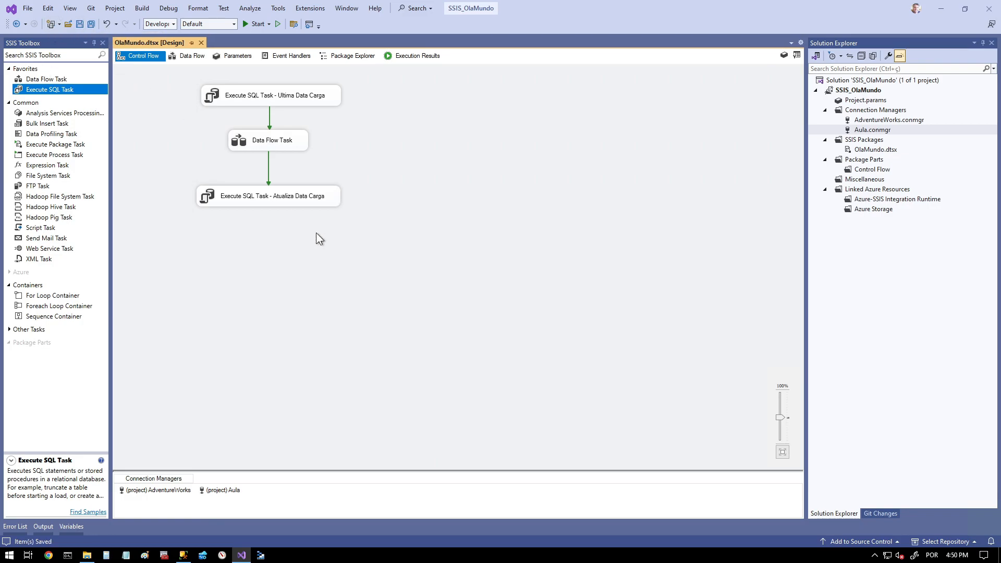
Switch to SQL Server Management Studio, run SELECT * FROM dbo.SalesOrderHeader ORDER BY ModifiedDate and compare the row count with the "Carga inicial" comment
{"action": "left_click", "coordinate": [183, 554]}
{"action": "left_click", "coordinate": [363, 243]}
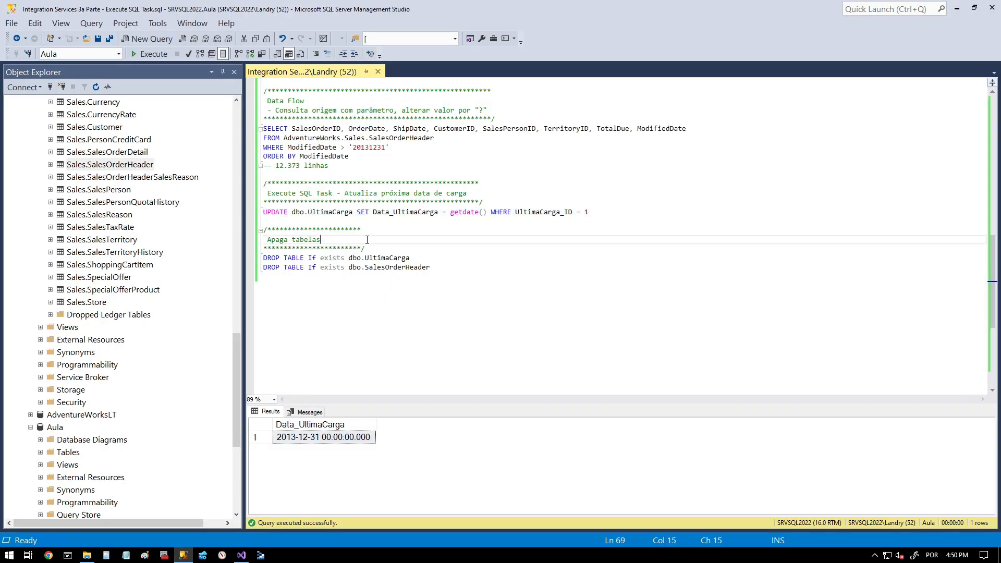
{"action": "scroll", "coordinate": [365, 241], "scroll_direction": "up", "scroll_amount": 3}
{"action": "scroll", "coordinate": [367, 240], "scroll_direction": "up", "scroll_amount": 2}
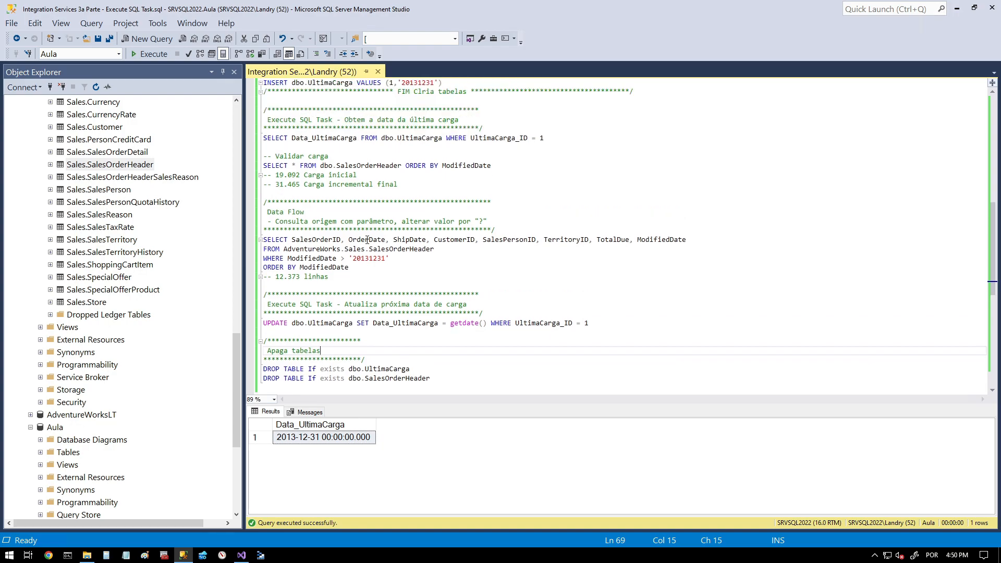
{"action": "left_click_drag", "start_coordinate": [509, 195], "coordinate": [263, 193]}
{"action": "left_click", "coordinate": [151, 54]}
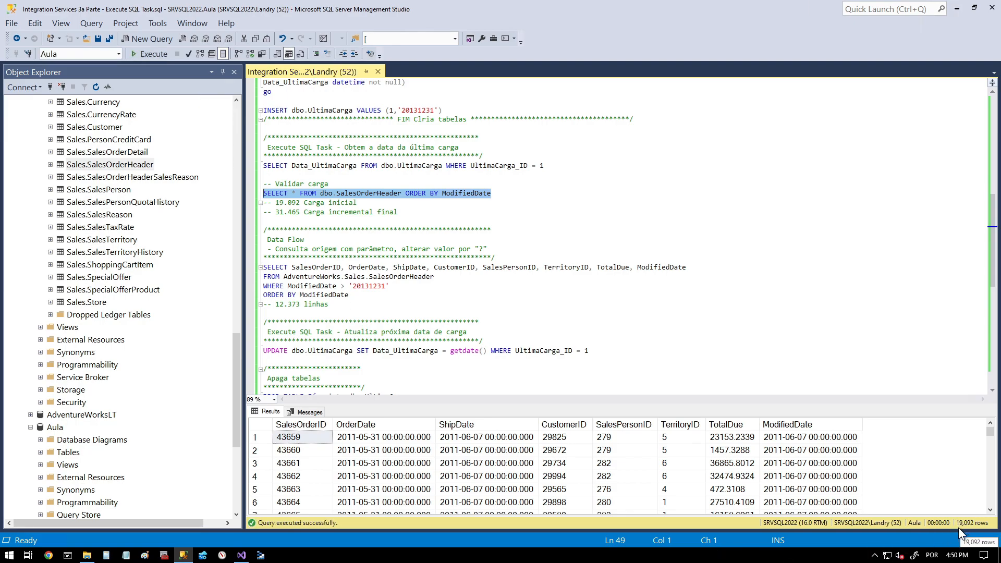
{"action": "left_click", "coordinate": [279, 204]}
{"action": "left_click_drag", "start_coordinate": [278, 203], "coordinate": [361, 204]}
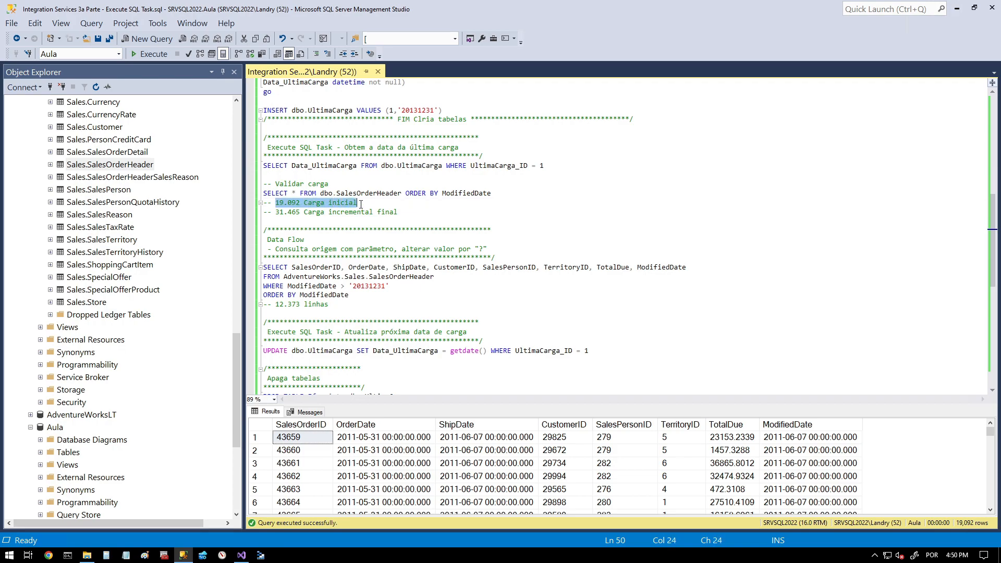
Check the last orders in the results and query Data_UltimaCarga from dbo.UltimaCarga where UltimaCarga_ID = 1
{"action": "left_click", "coordinate": [495, 438]}
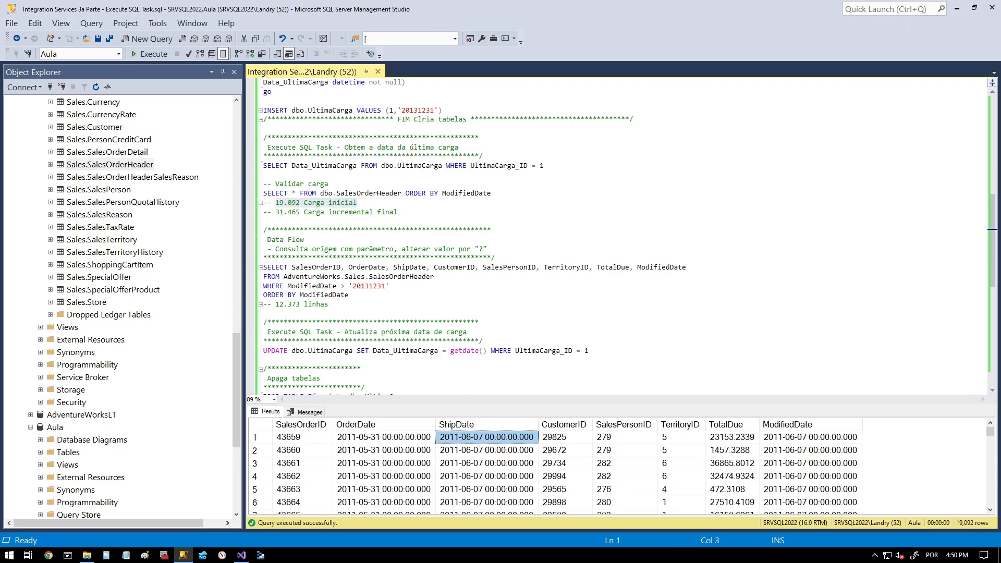
{"action": "left_click_drag", "start_coordinate": [990, 434], "coordinate": [992, 516]}
{"action": "left_click", "coordinate": [445, 504]}
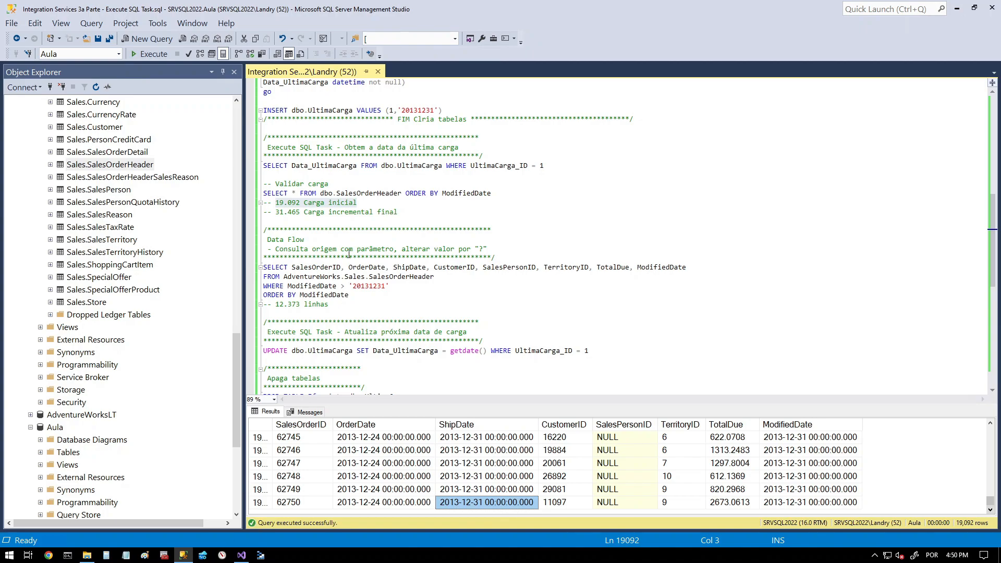
{"action": "left_click_drag", "start_coordinate": [295, 178], "coordinate": [263, 166]}
{"action": "left_click", "coordinate": [154, 54]}
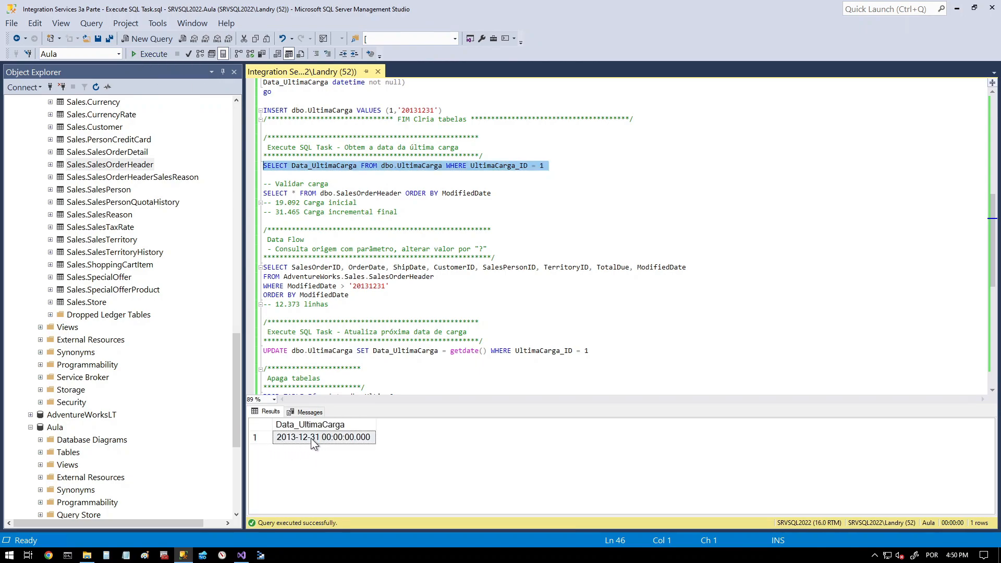
Switch to Visual Studio, run the OlaMundo package and open the Data Flow Task to check the rows transferred
{"action": "left_click", "coordinate": [241, 555]}
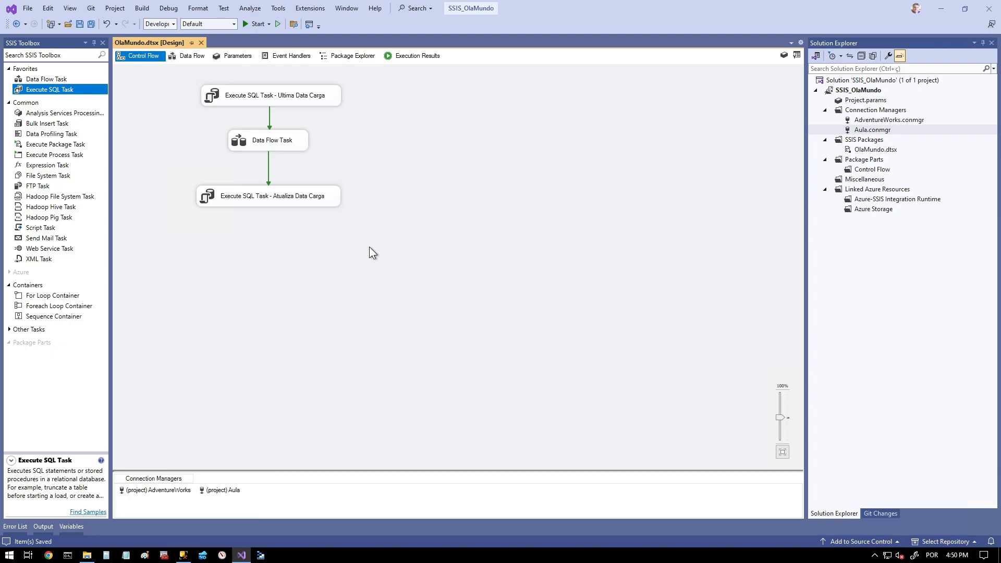
{"action": "left_click", "coordinate": [255, 27]}
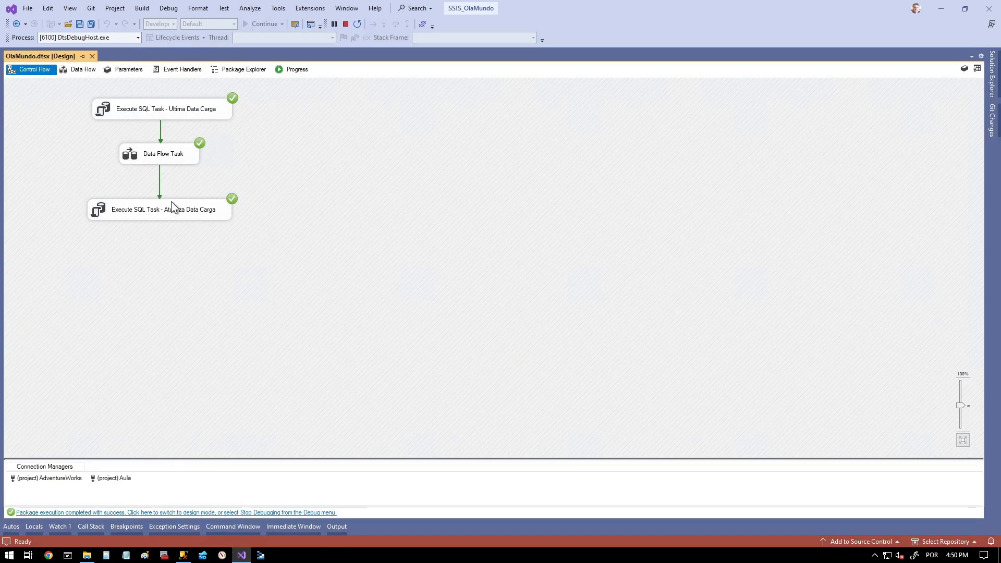
{"action": "double_click", "coordinate": [161, 156]}
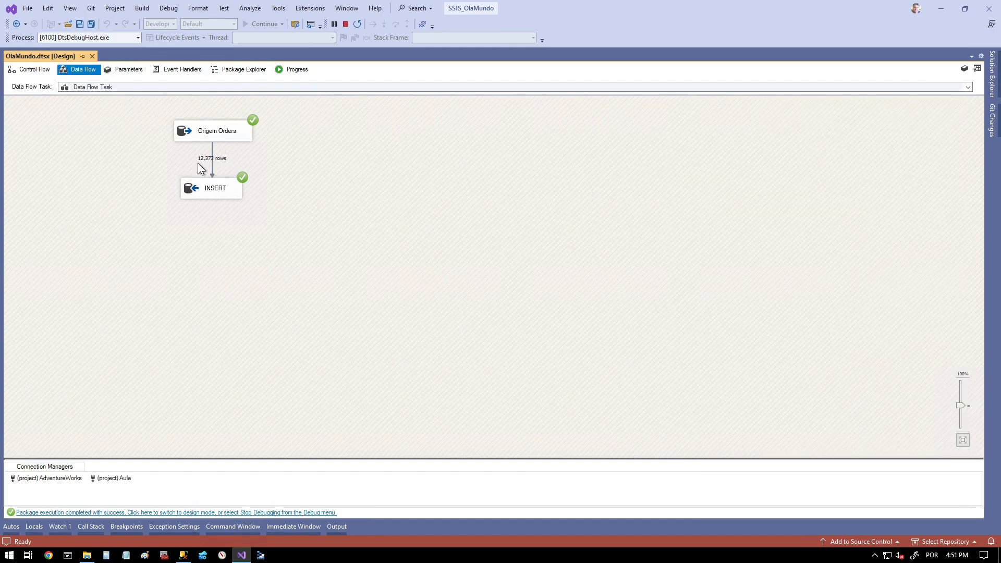
Switch back to SQL Server Management Studio and rerun the Data_UltimaCarga query to check the stored load date
{"action": "left_click", "coordinate": [183, 555]}
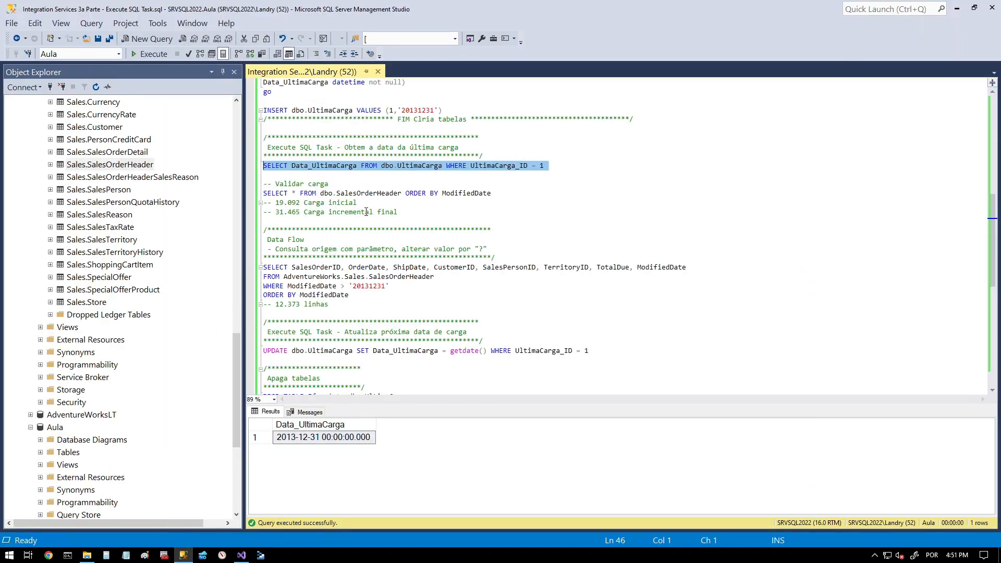
{"action": "left_click", "coordinate": [368, 210]}
{"action": "left_click_drag", "start_coordinate": [543, 166], "coordinate": [441, 165]}
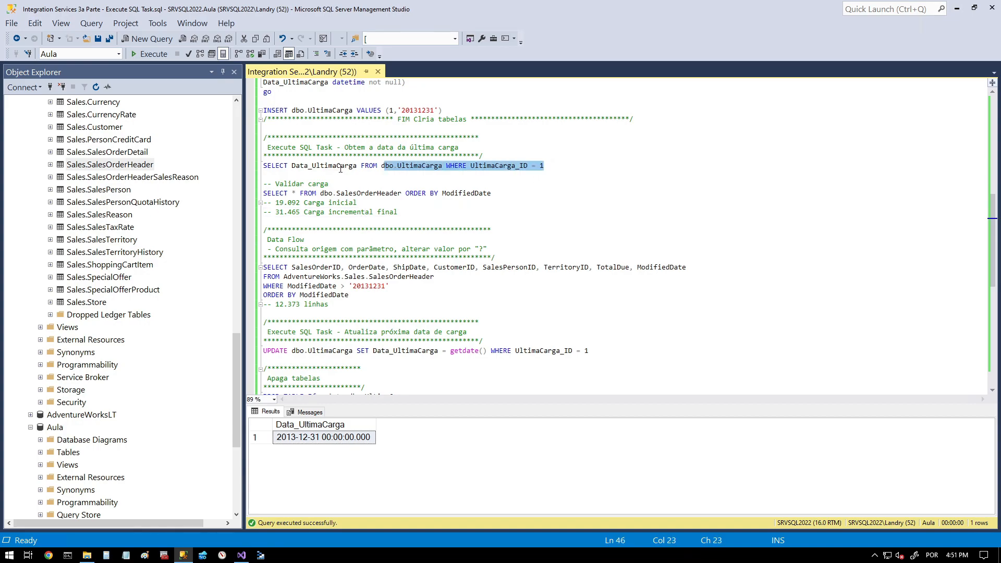
{"action": "left_click_drag", "start_coordinate": [544, 166], "coordinate": [209, 165]}
{"action": "left_click", "coordinate": [154, 54]}
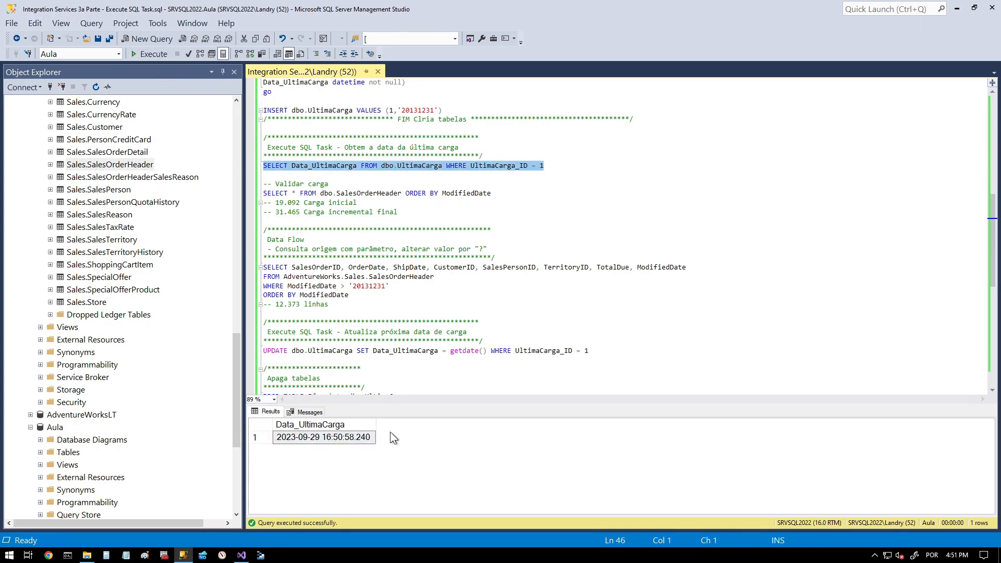
Rerun the dbo.SalesOrderHeader query and check its row count and last orders against the "Carga incremental final" comment
{"action": "left_click", "coordinate": [301, 193]}
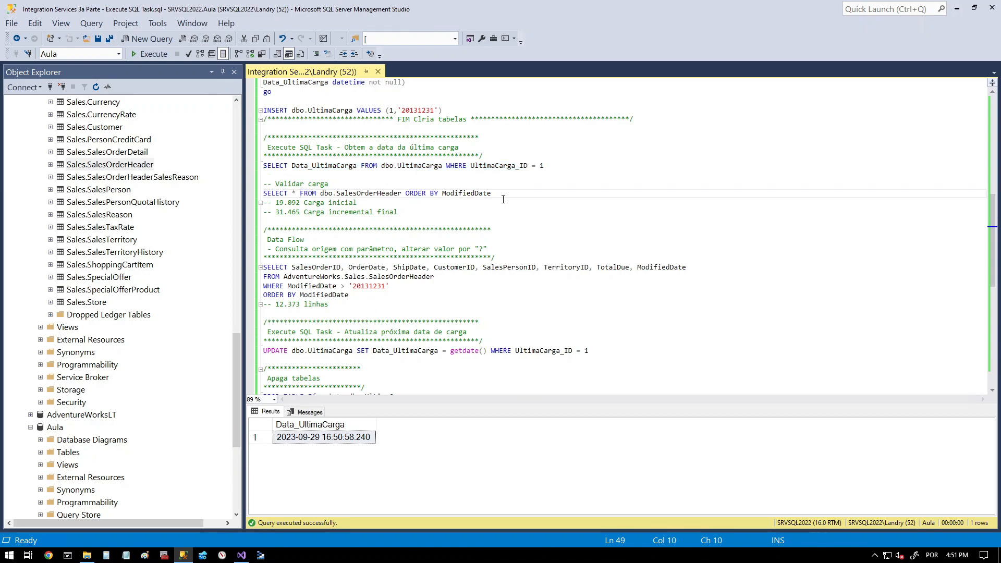
{"action": "left_click_drag", "start_coordinate": [503, 193], "coordinate": [255, 193]}
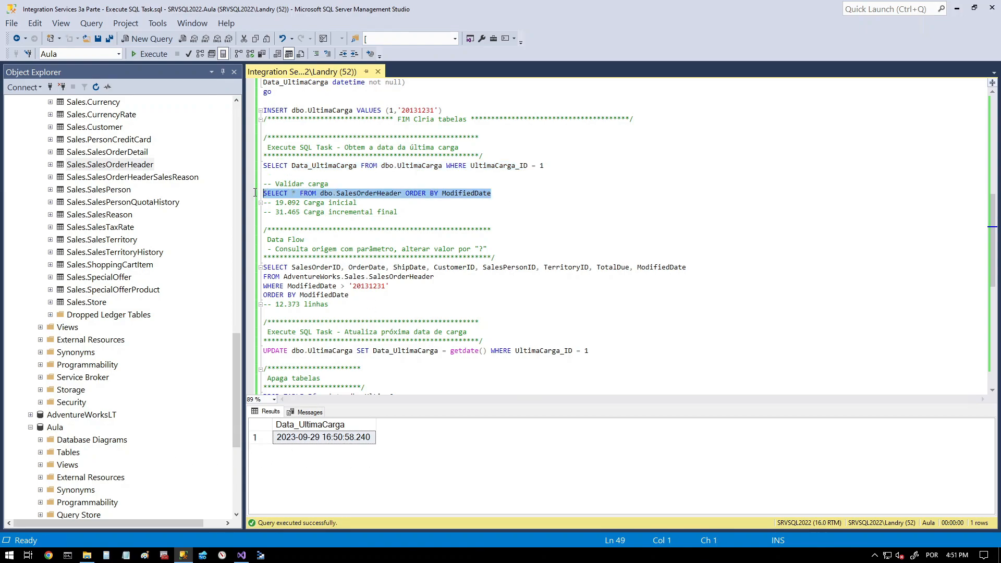
{"action": "left_click", "coordinate": [161, 55]}
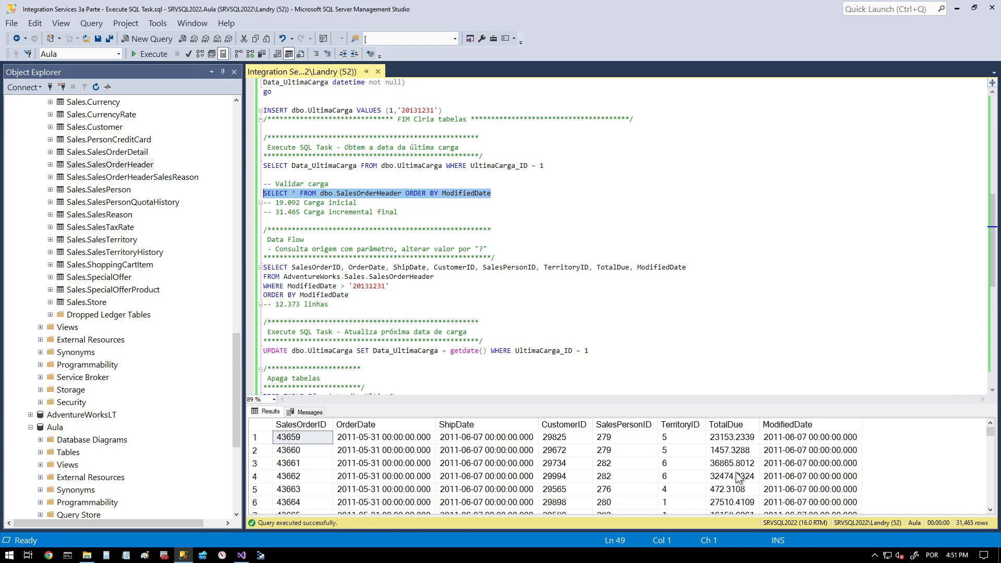
{"action": "left_click_drag", "start_coordinate": [990, 433], "coordinate": [989, 508]}
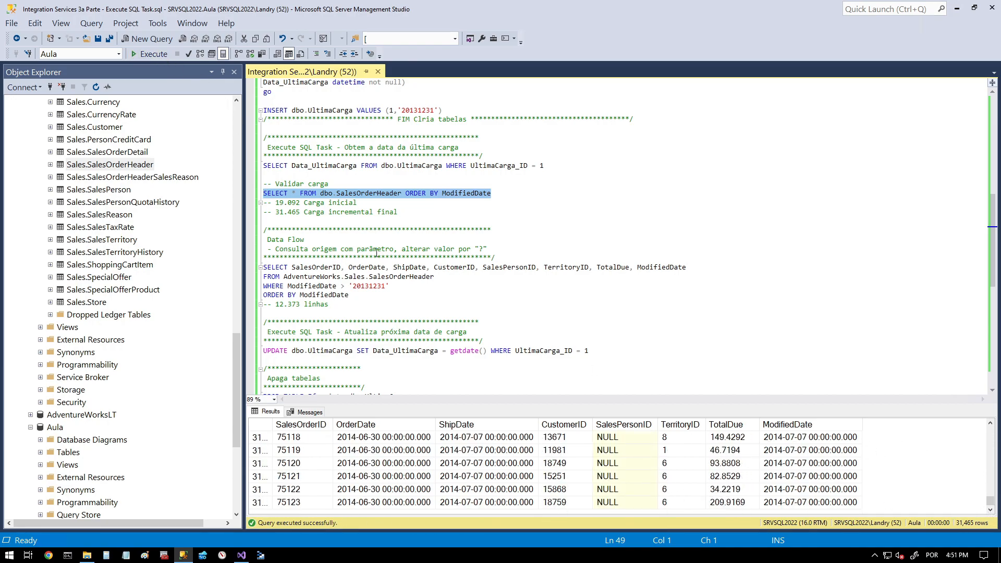
{"action": "left_click", "coordinate": [328, 212]}
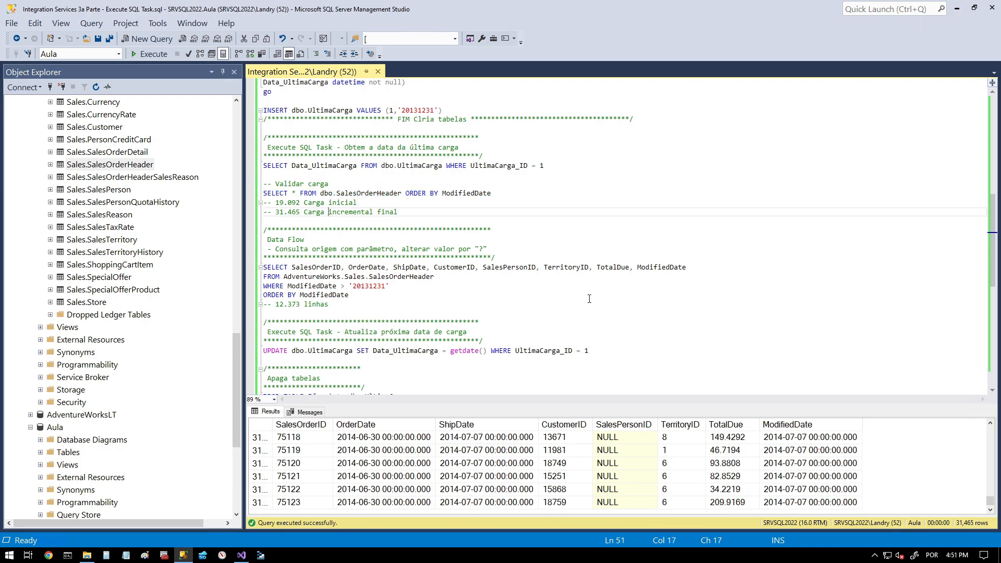